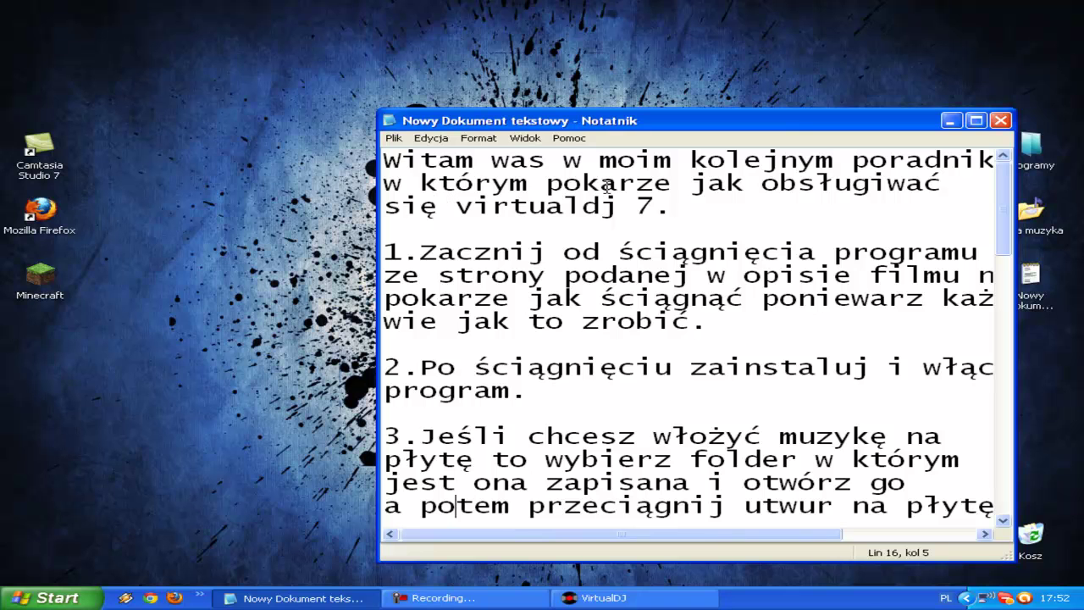
Step: Read instructions 1 to 3 in the Notatnik document and take a brief look at the VirtualDJ window
{"action": "left_click_drag", "start_coordinate": [709, 542], "coordinate": [655, 551]}
{"action": "left_click_drag", "start_coordinate": [649, 543], "coordinate": [537, 599]}
{"action": "left_click_drag", "start_coordinate": [595, 540], "coordinate": [546, 542]}
{"action": "left_click", "coordinate": [603, 598]}
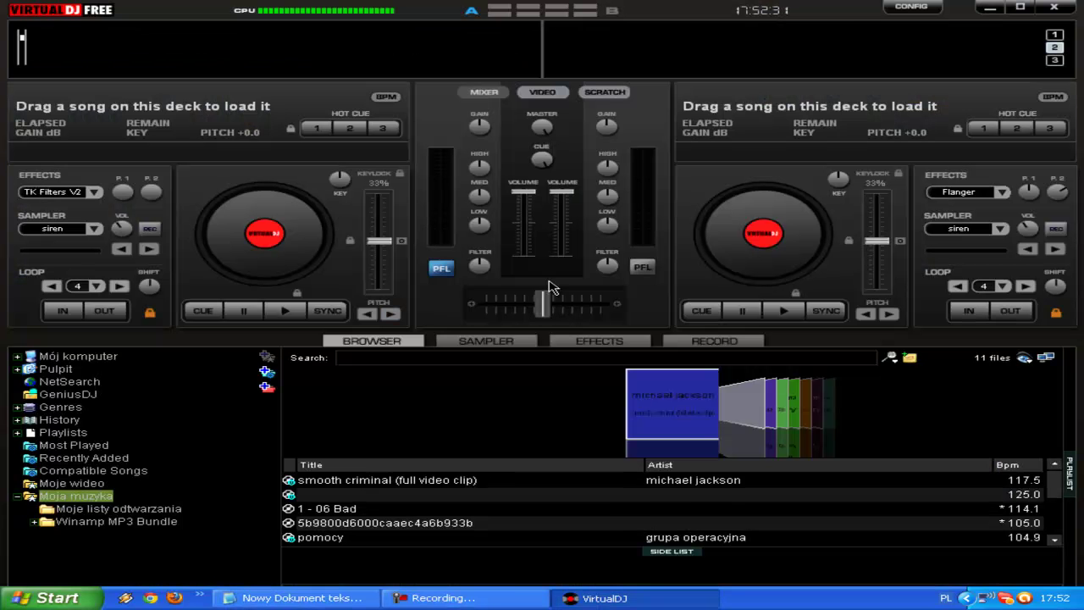
{"action": "left_click", "coordinate": [993, 6]}
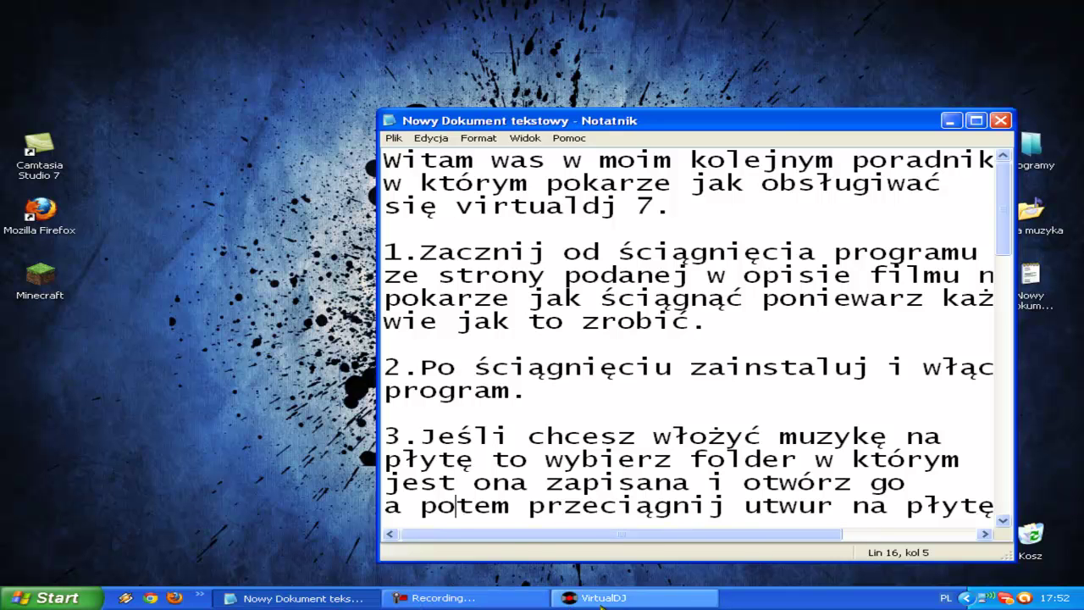
Step: Switch to VirtualDJ and load the linkin park track "new divide" from Moja muzyka onto the left deck
{"action": "left_click", "coordinate": [622, 598]}
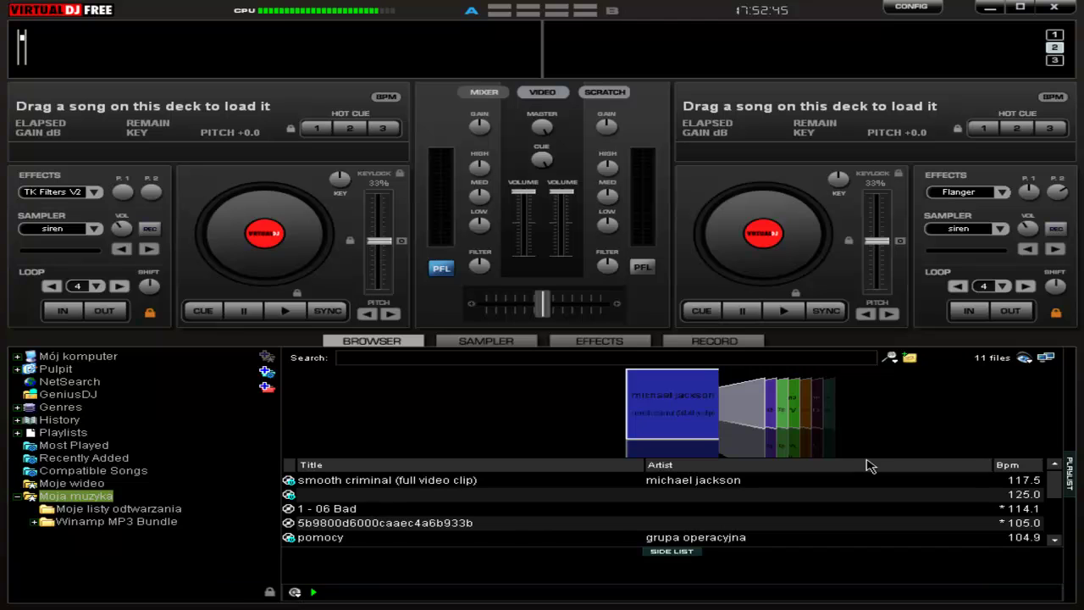
{"action": "left_click", "coordinate": [1070, 478]}
{"action": "left_click_drag", "start_coordinate": [1057, 495], "coordinate": [1059, 530]}
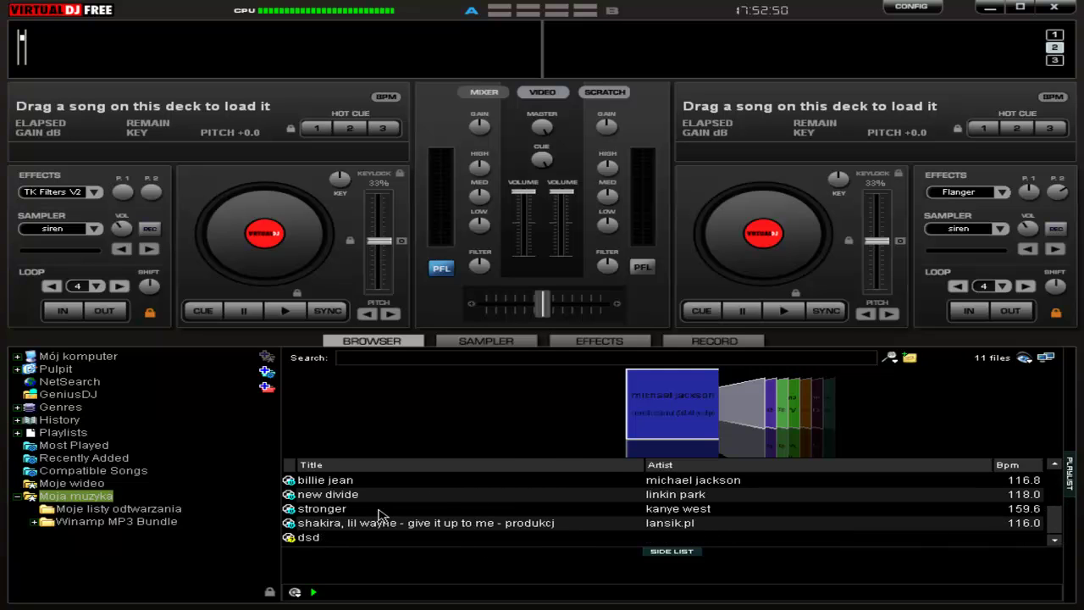
{"action": "left_click", "coordinate": [326, 496]}
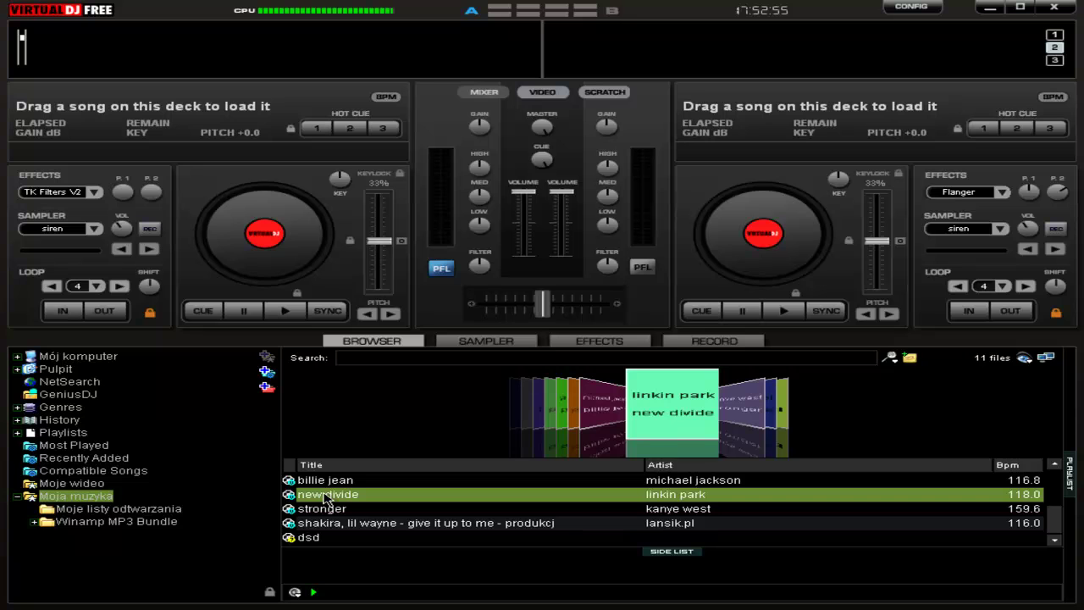
{"action": "left_click_drag", "start_coordinate": [326, 500], "coordinate": [290, 252]}
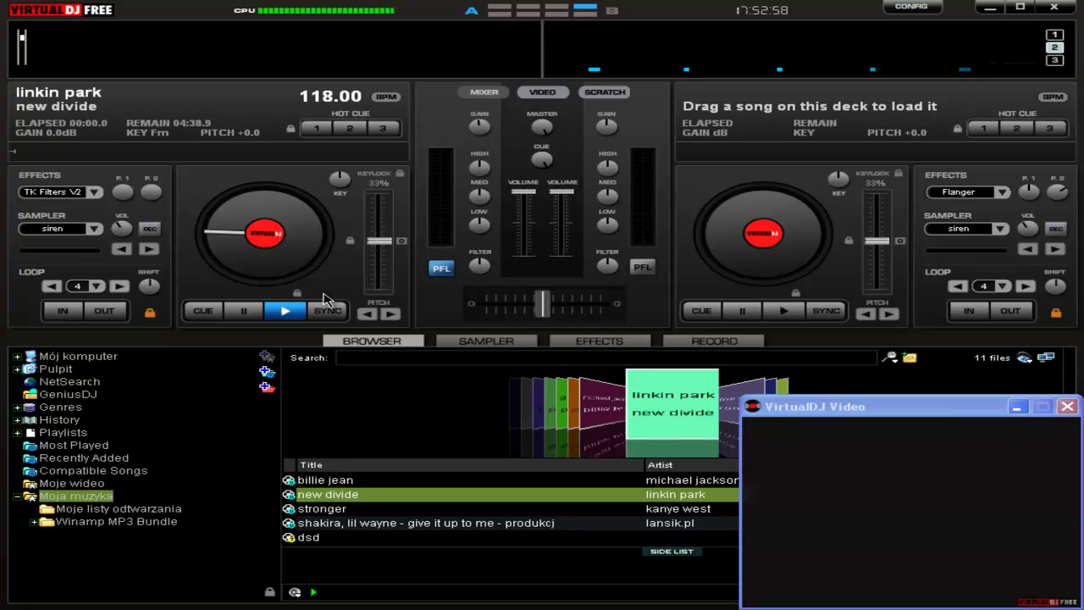
Step: Play "new divide" on the left deck for a few seconds, pause it and close the VirtualDJ Video window
{"action": "left_click", "coordinate": [284, 313]}
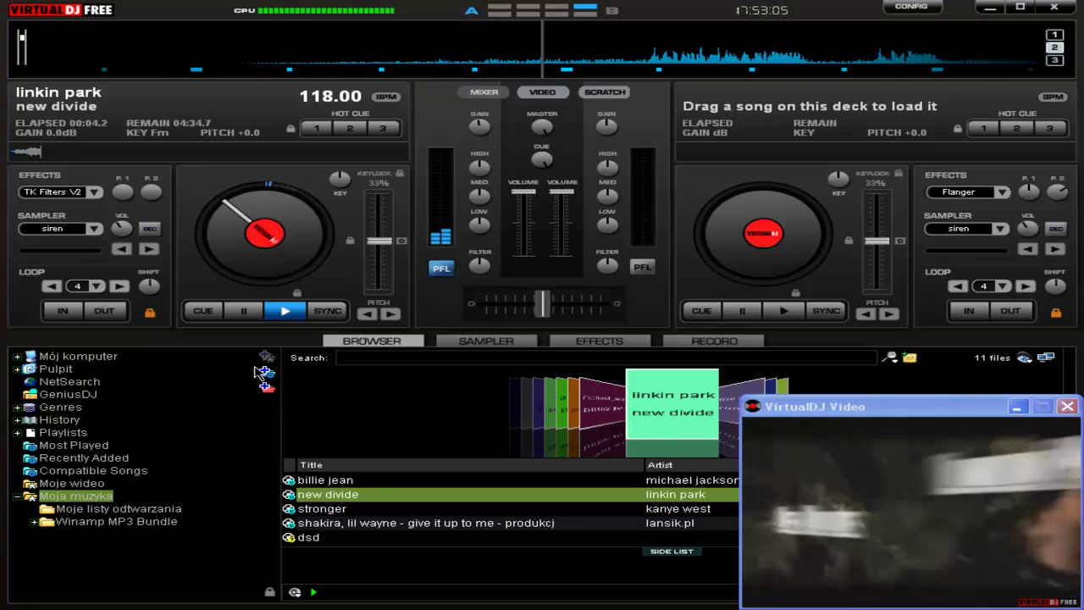
{"action": "left_click", "coordinate": [245, 312]}
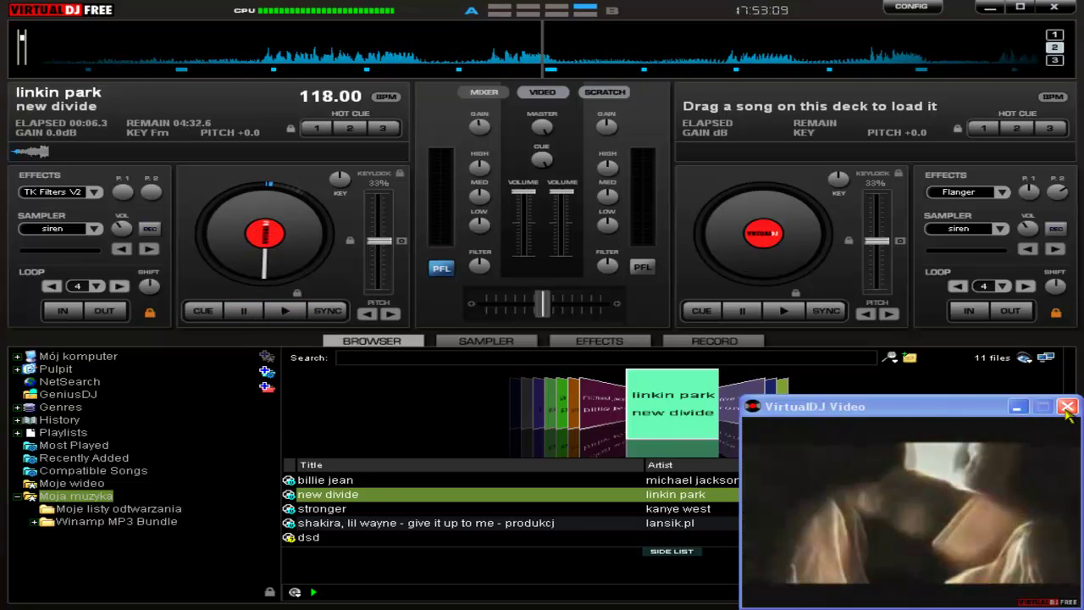
{"action": "left_click", "coordinate": [1066, 406]}
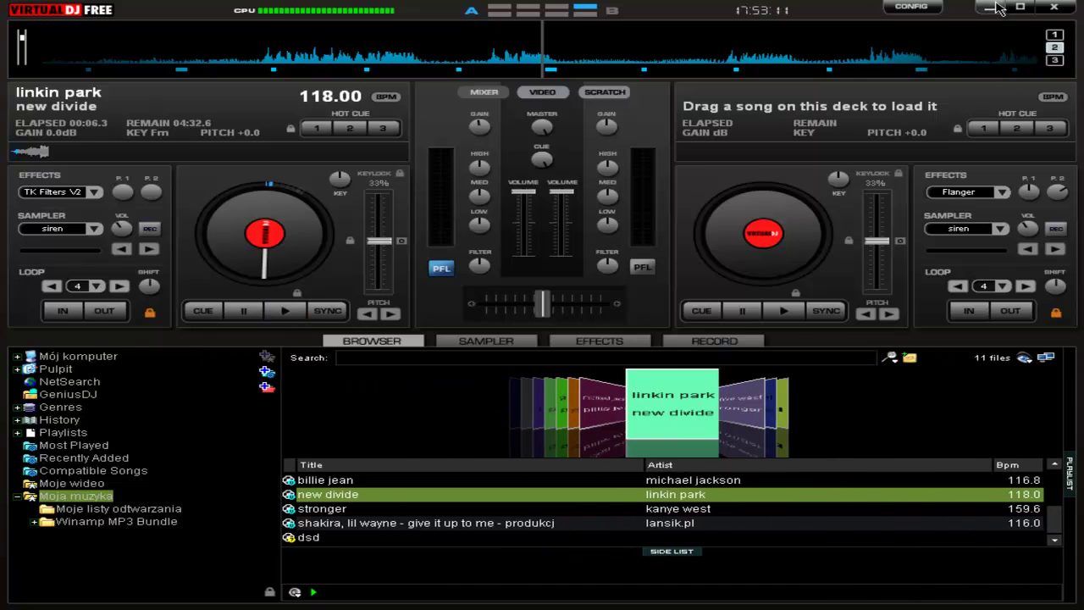
Step: Read instructions 4 and 5 in the Notatnik document, and in VirtualDJ play a short stretch of the left deck's track and pause it
{"action": "left_click", "coordinate": [990, 7]}
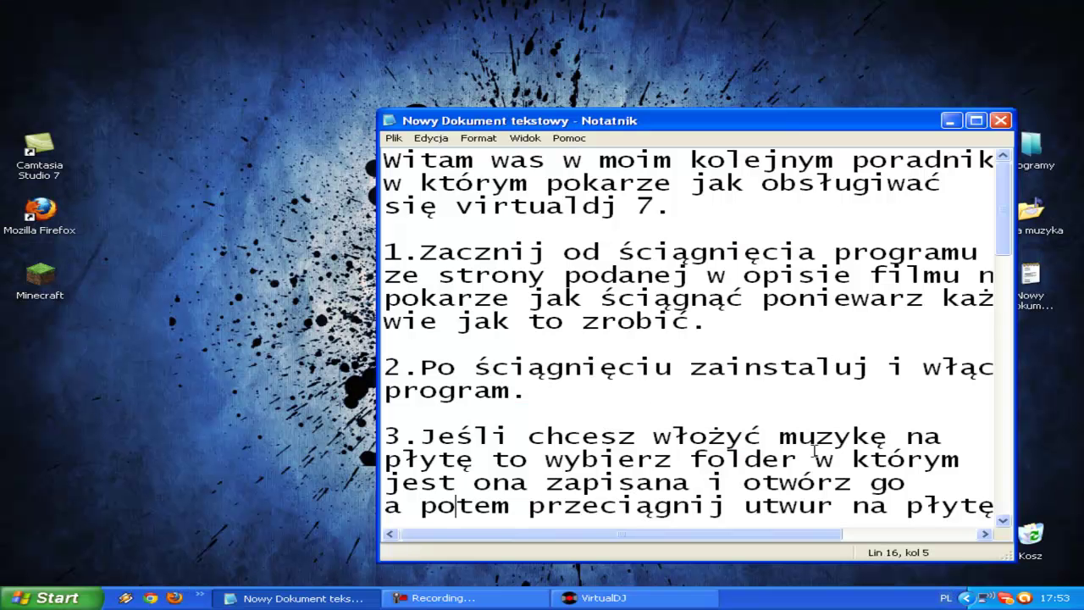
{"action": "left_click_drag", "start_coordinate": [1005, 258], "coordinate": [1006, 303]}
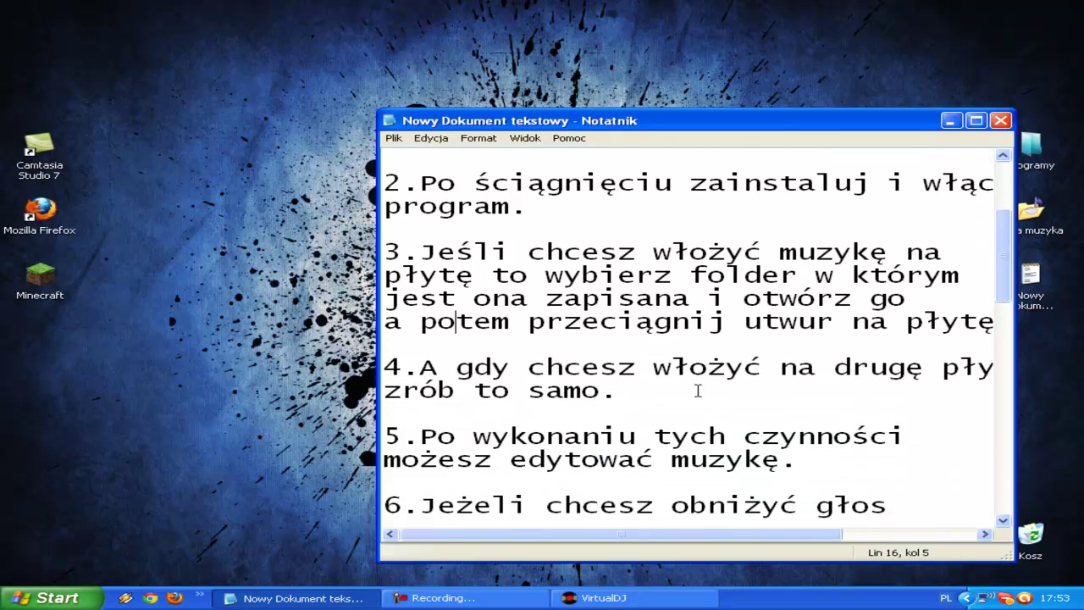
{"action": "left_click_drag", "start_coordinate": [685, 536], "coordinate": [585, 598]}
{"action": "left_click", "coordinate": [603, 597]}
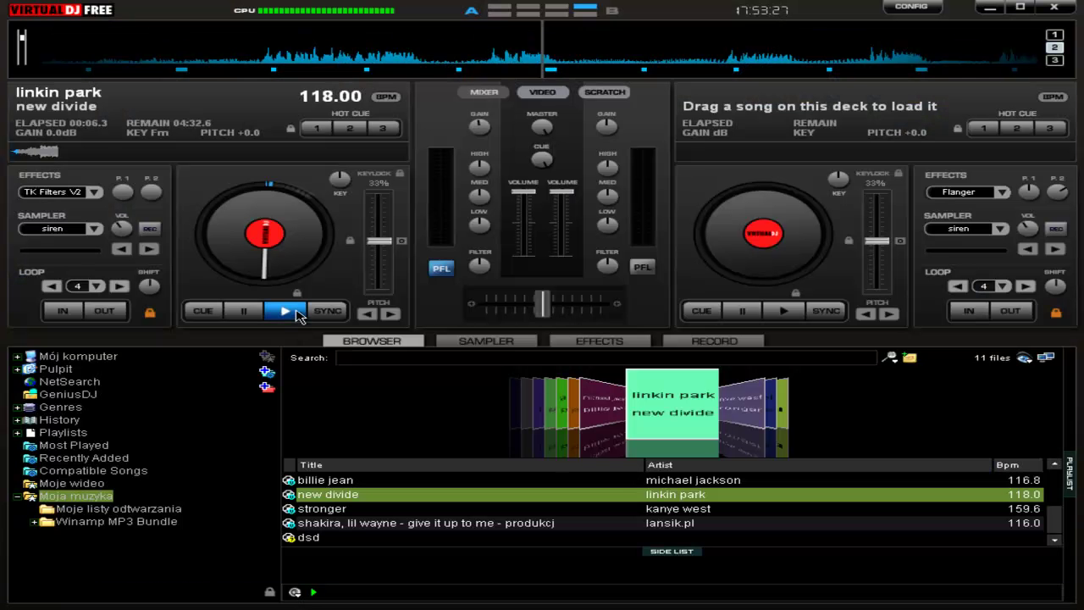
{"action": "left_click_drag", "start_coordinate": [284, 284], "coordinate": [258, 278]}
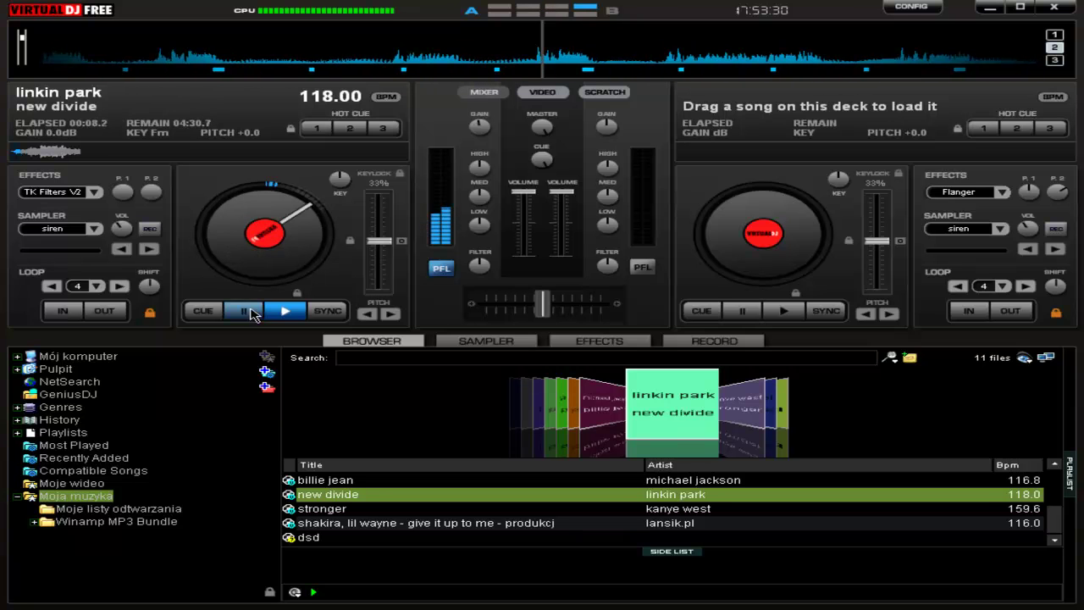
{"action": "left_click", "coordinate": [250, 311]}
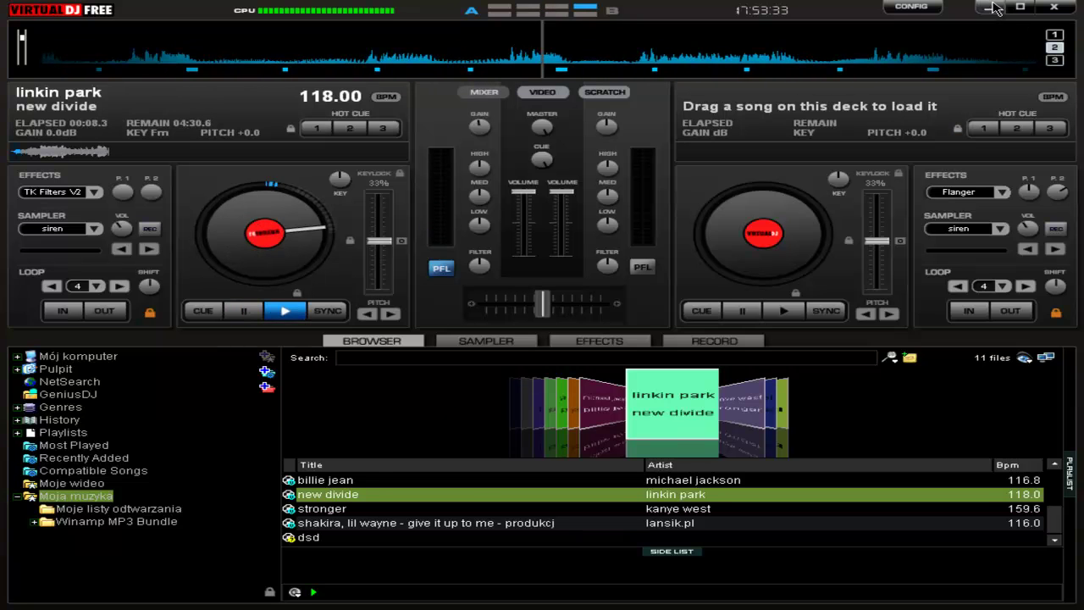
Step: Read instruction 6 in the Notatnik document, and in VirtualDJ vary the left deck's pitch during playback, ending at +33.0
{"action": "left_click", "coordinate": [991, 8]}
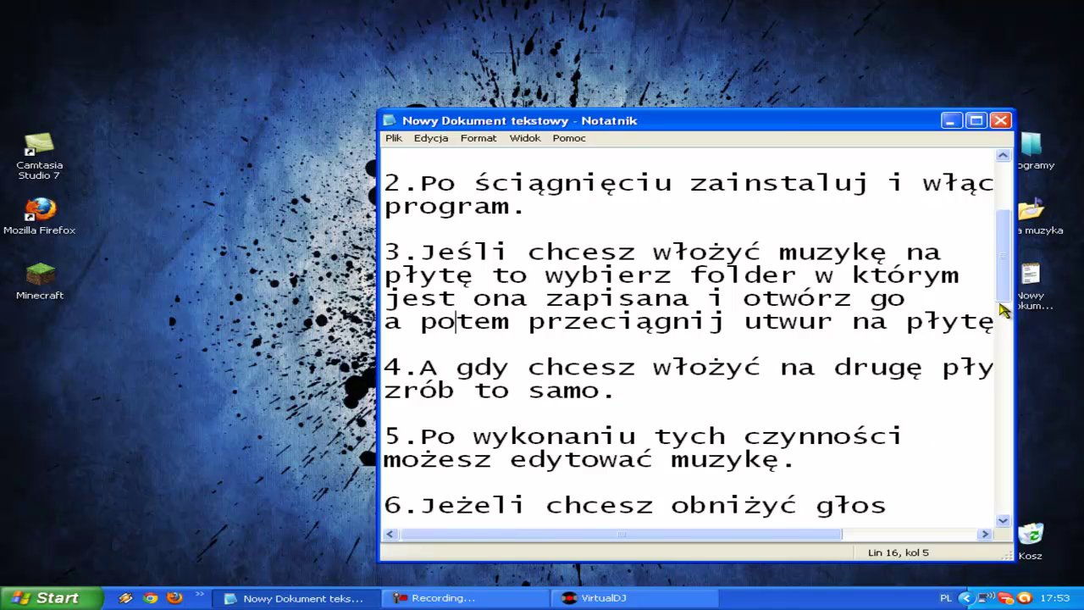
{"action": "scroll", "coordinate": [1008, 307], "scroll_direction": "down", "scroll_amount": 1}
{"action": "left_click_drag", "start_coordinate": [1007, 305], "coordinate": [1007, 332]}
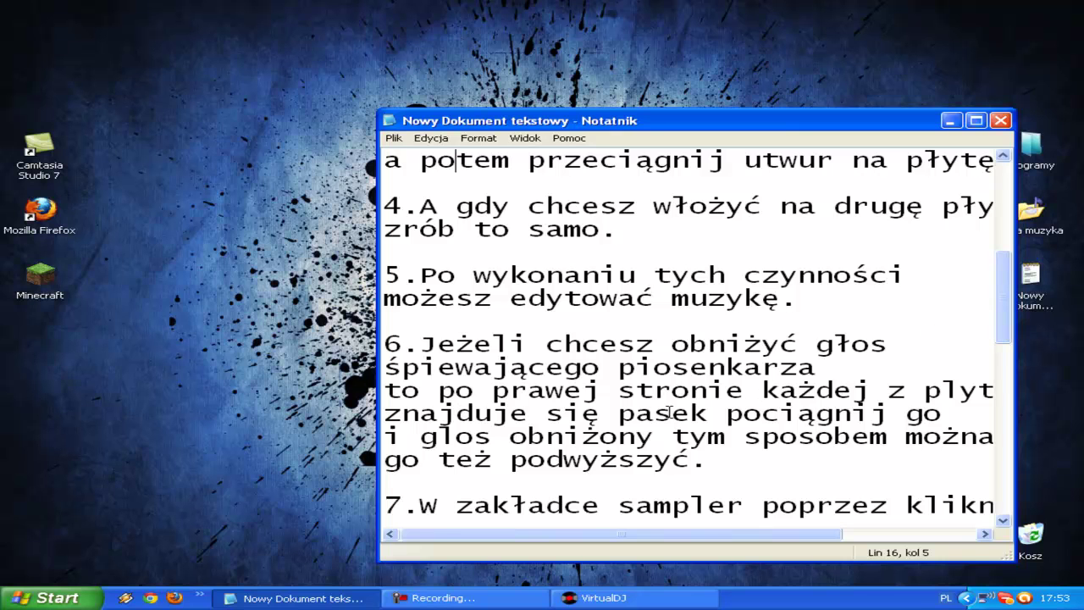
{"action": "mouse_move", "coordinate": [665, 542]}
{"action": "left_mouse_down"}
{"action": "mouse_move", "coordinate": [721, 541]}
{"action": "mouse_move", "coordinate": [659, 544]}
{"action": "left_mouse_up"}
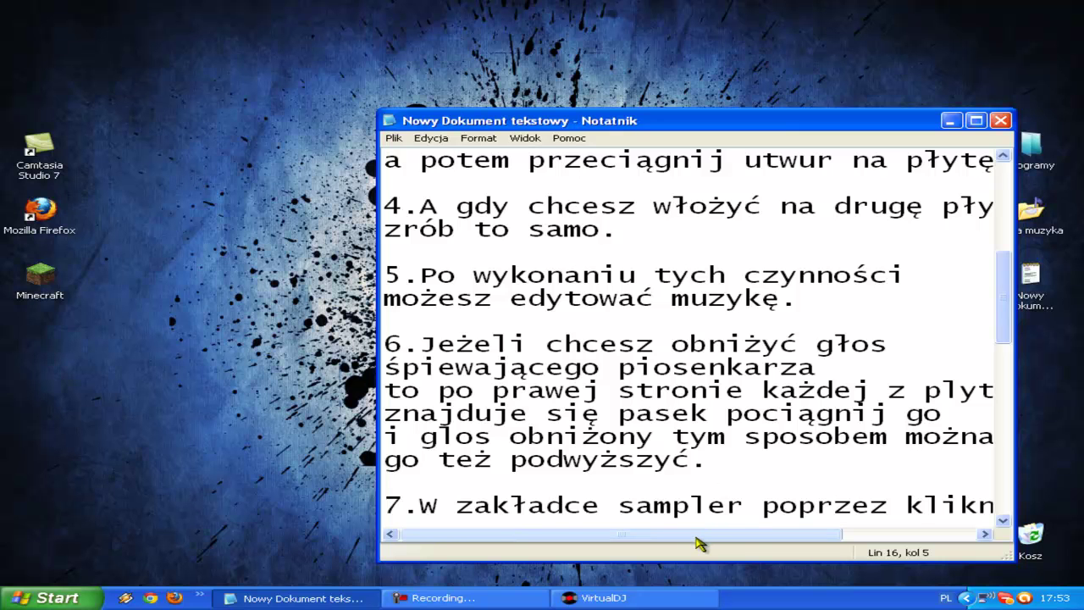
{"action": "left_click", "coordinate": [603, 598]}
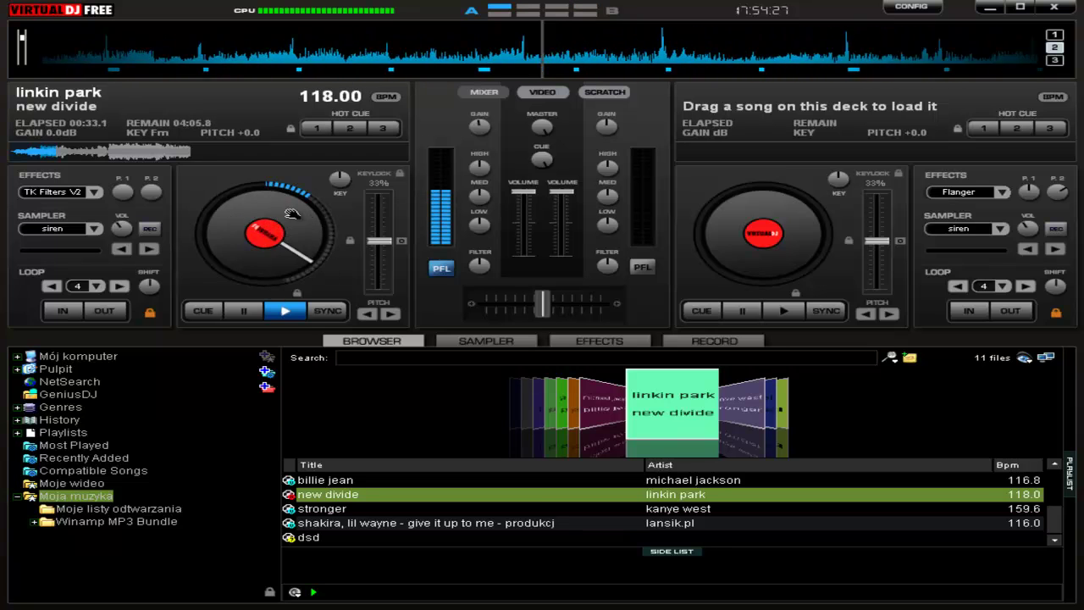
{"action": "left_click_drag", "start_coordinate": [379, 241], "coordinate": [391, 281]}
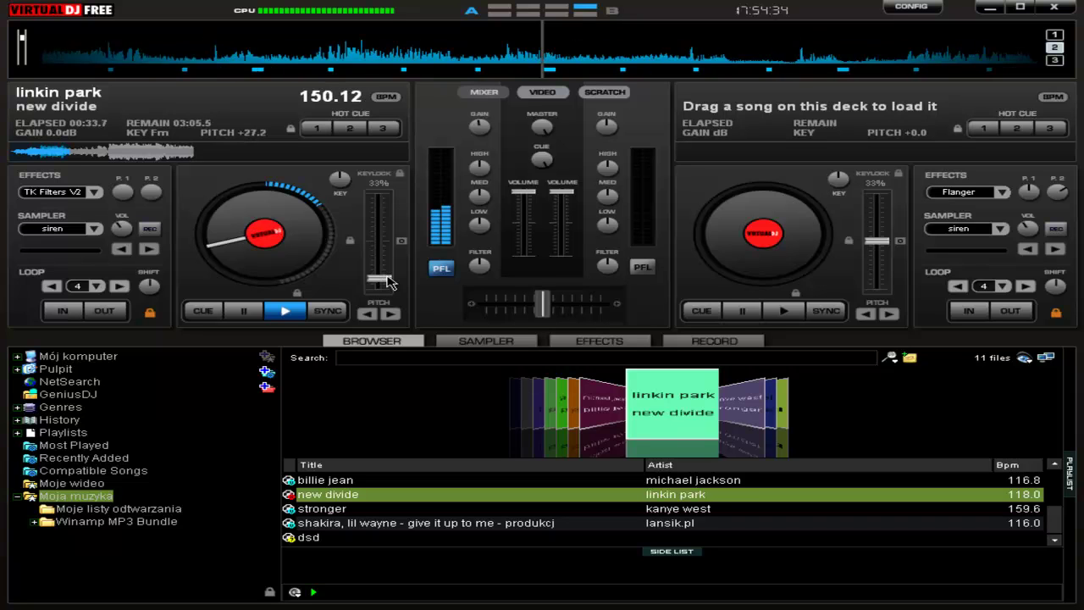
{"action": "left_click_drag", "start_coordinate": [388, 276], "coordinate": [371, 245]}
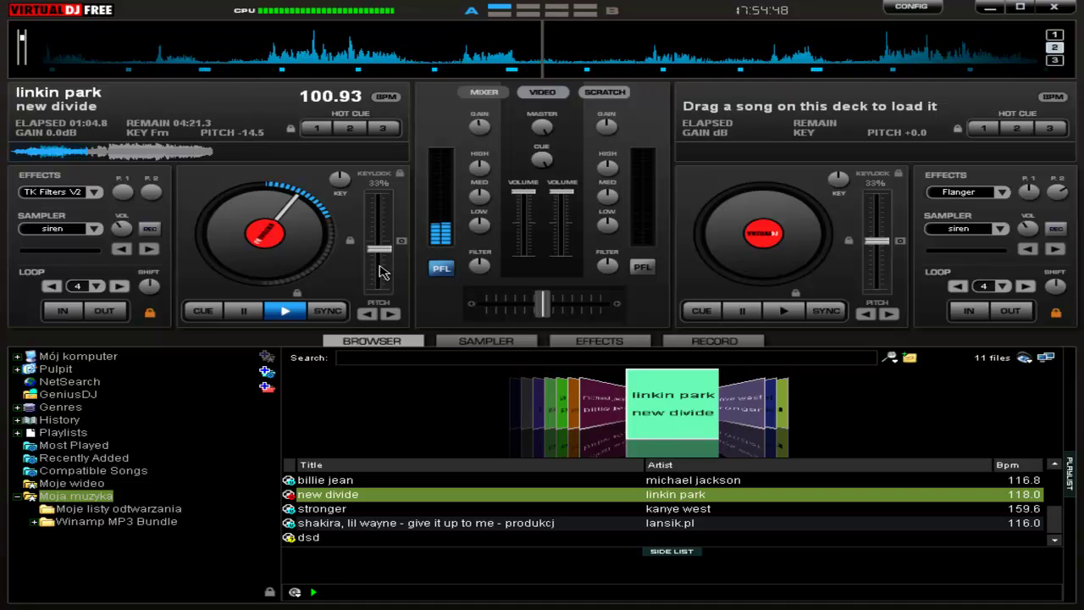
{"action": "left_click_drag", "start_coordinate": [380, 289], "coordinate": [381, 286]}
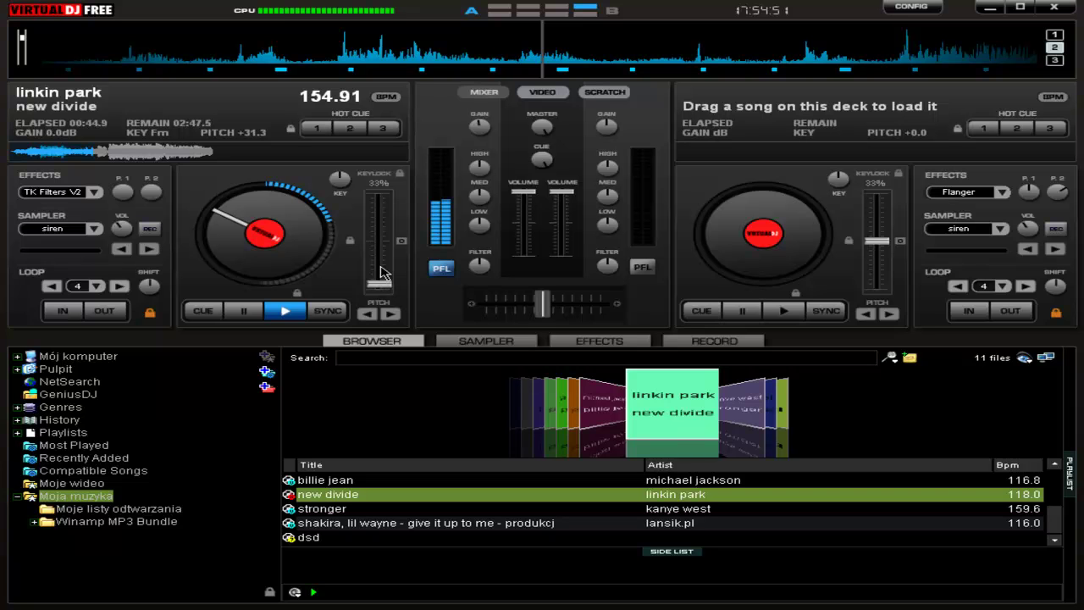
{"action": "left_click_drag", "start_coordinate": [382, 254], "coordinate": [381, 296]}
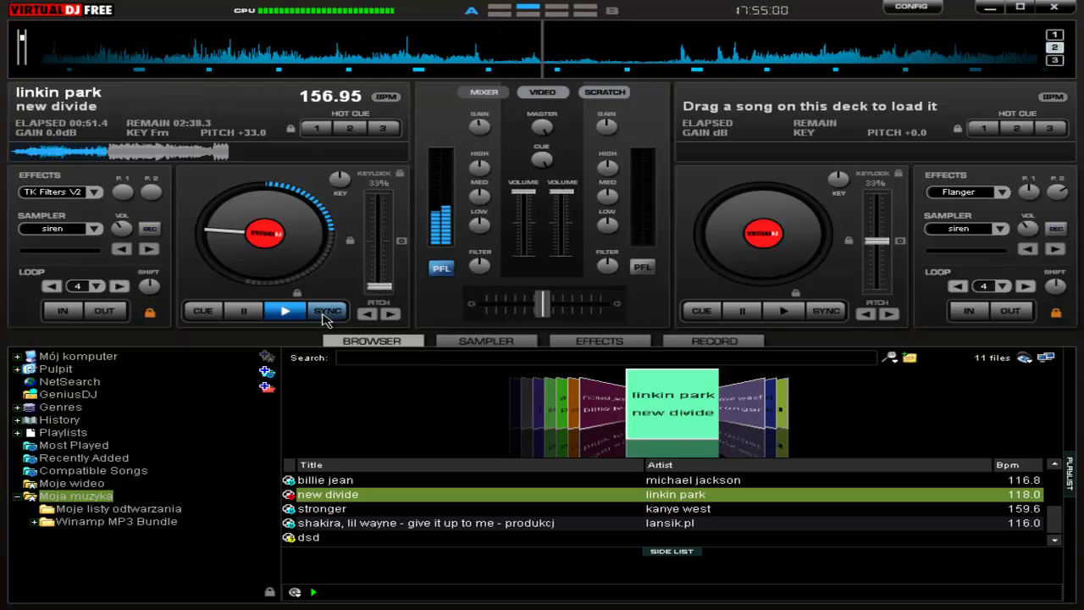
Step: Read instruction 7 in the Notatnik document, and in VirtualDJ's sampler record a short piece of the playing track over the siren slot
{"action": "left_click", "coordinate": [989, 6]}
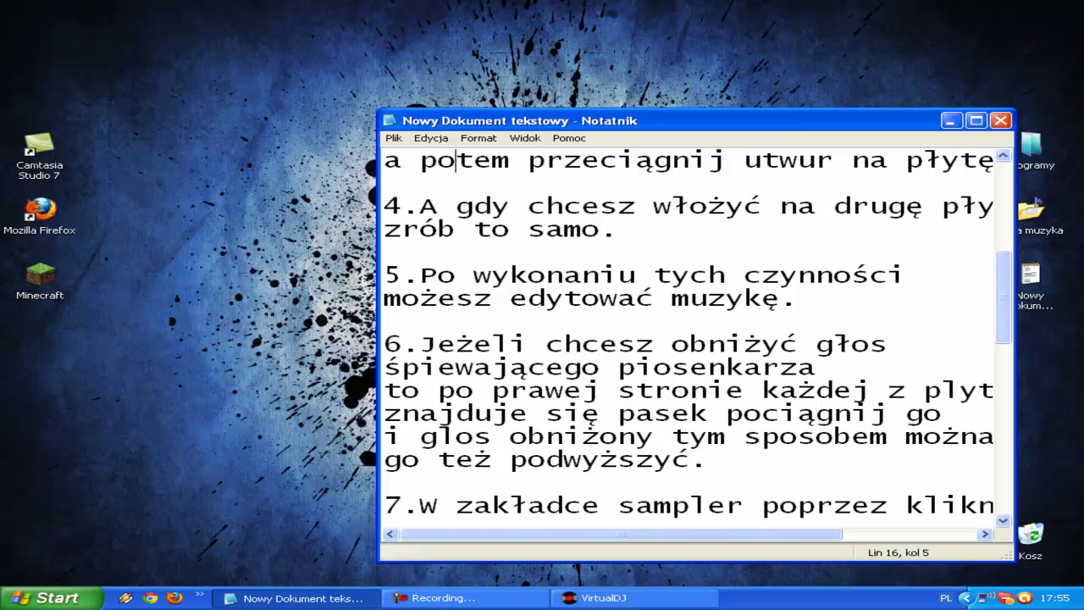
{"action": "scroll", "coordinate": [572, 434], "scroll_direction": "down", "scroll_amount": 2}
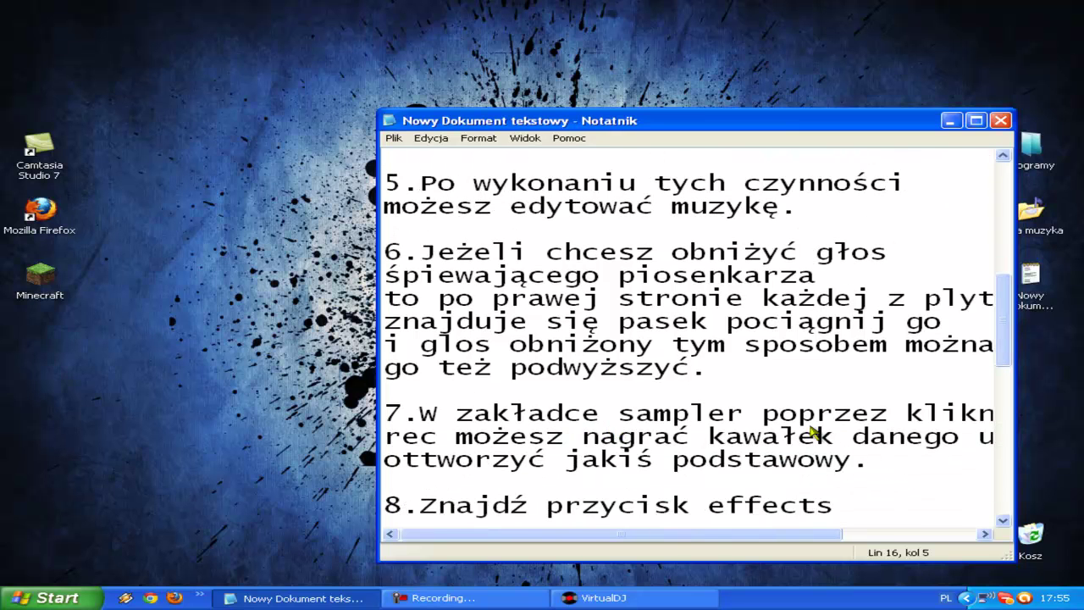
{"action": "left_click_drag", "start_coordinate": [685, 542], "coordinate": [542, 554]}
{"action": "left_click_drag", "start_coordinate": [687, 535], "coordinate": [641, 537]}
{"action": "left_click", "coordinate": [605, 597]}
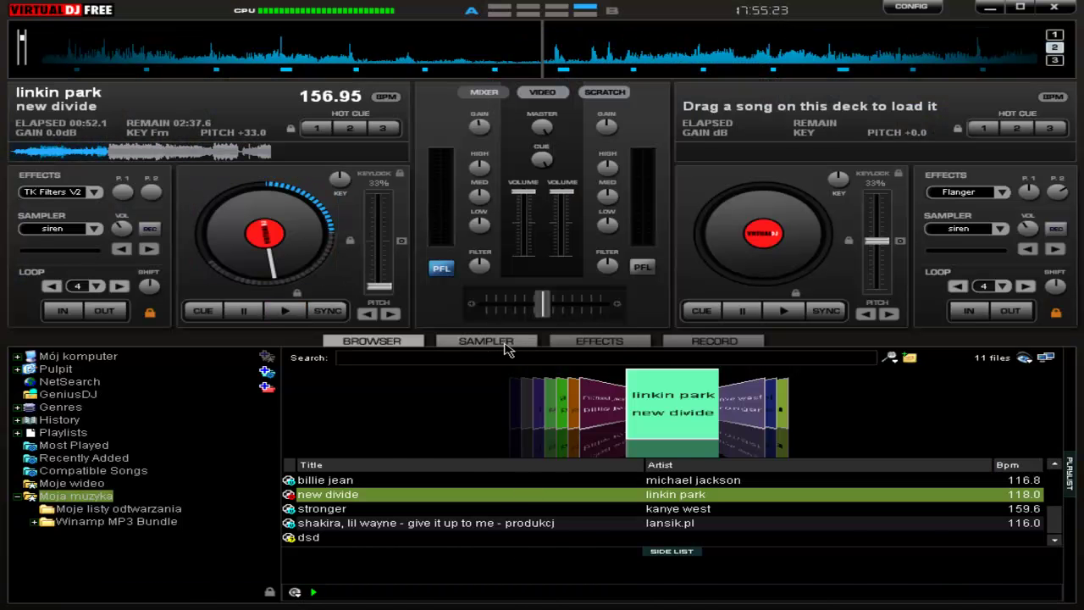
{"action": "left_click", "coordinate": [505, 347]}
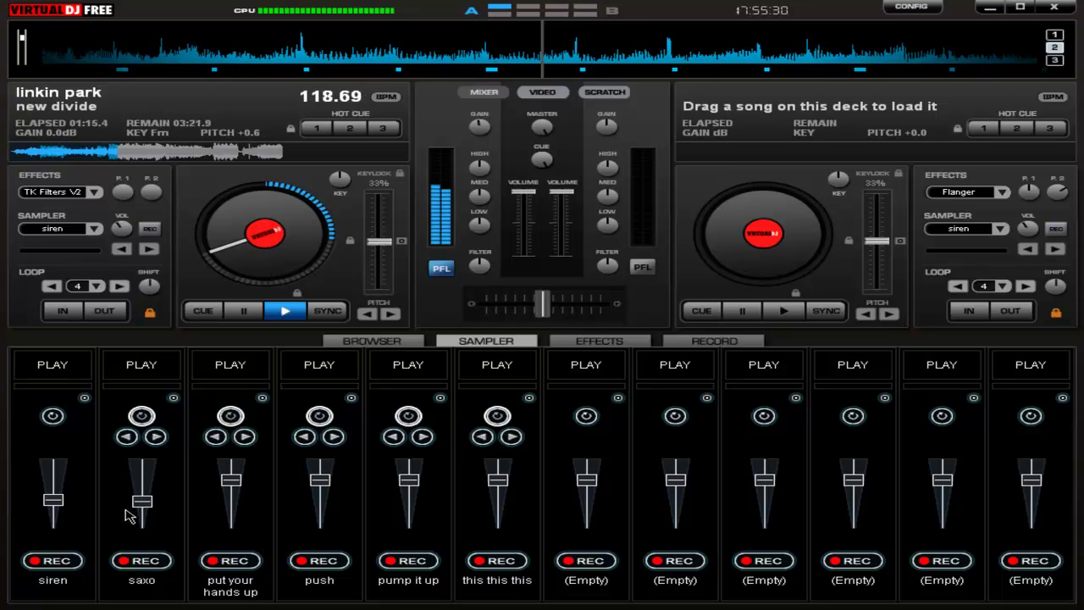
{"action": "left_click", "coordinate": [72, 563]}
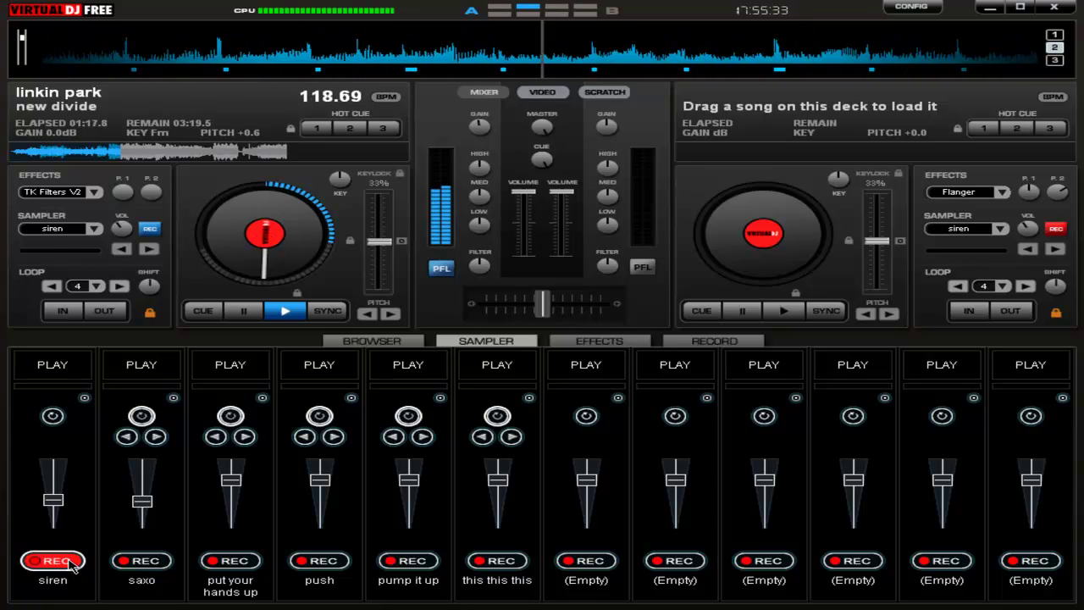
{"action": "left_click", "coordinate": [72, 564]}
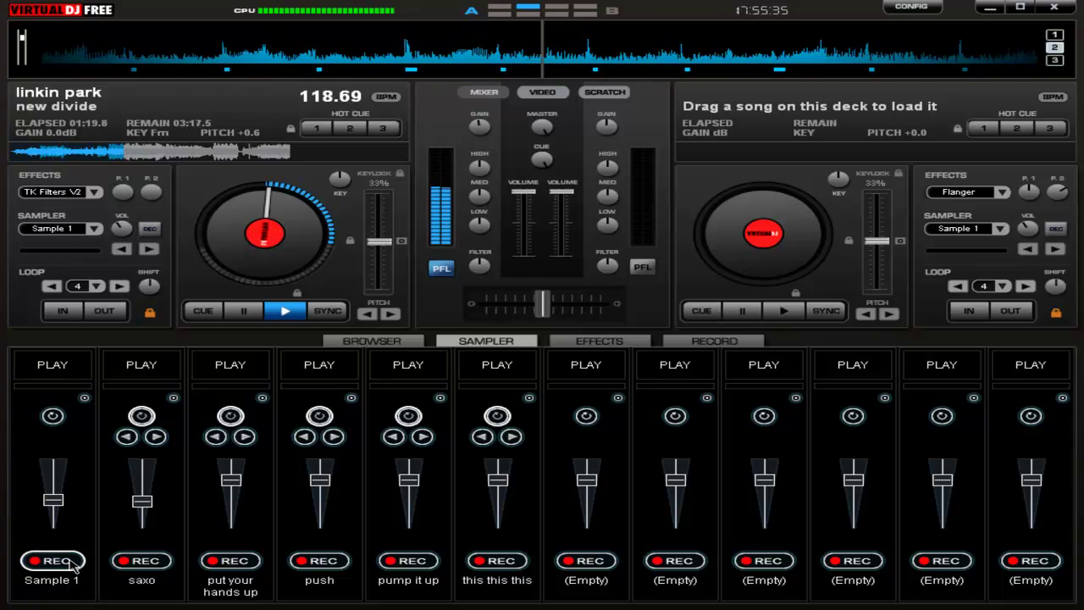
Step: Pause the left deck and audition the newly recorded first sample, with its volume raised to maximum, and the saxo sample
{"action": "left_click", "coordinate": [284, 314]}
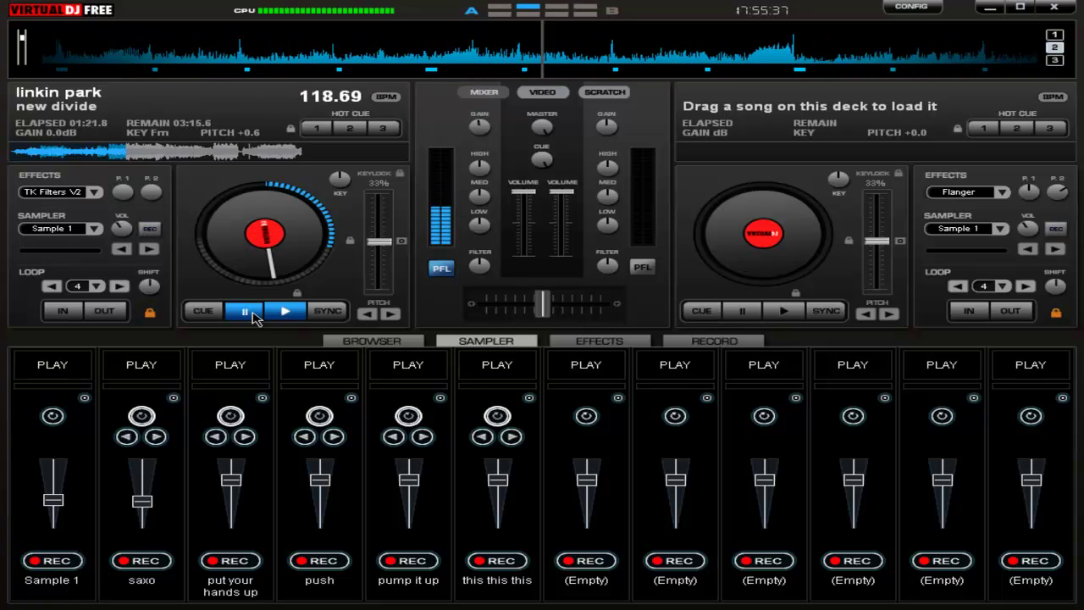
{"action": "left_click", "coordinate": [59, 367]}
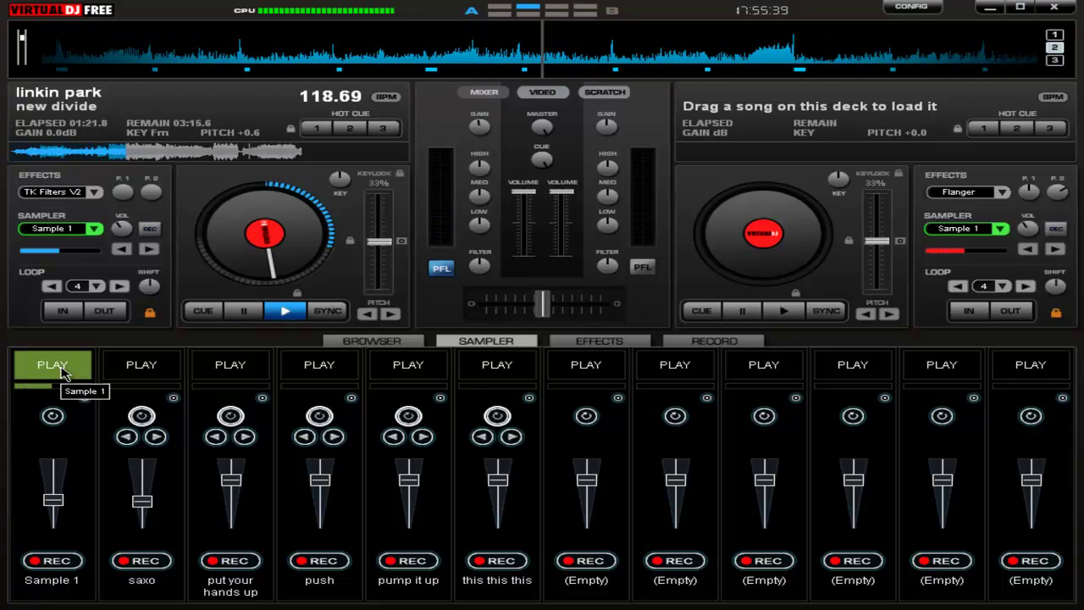
{"action": "left_click_drag", "start_coordinate": [52, 500], "coordinate": [61, 464]}
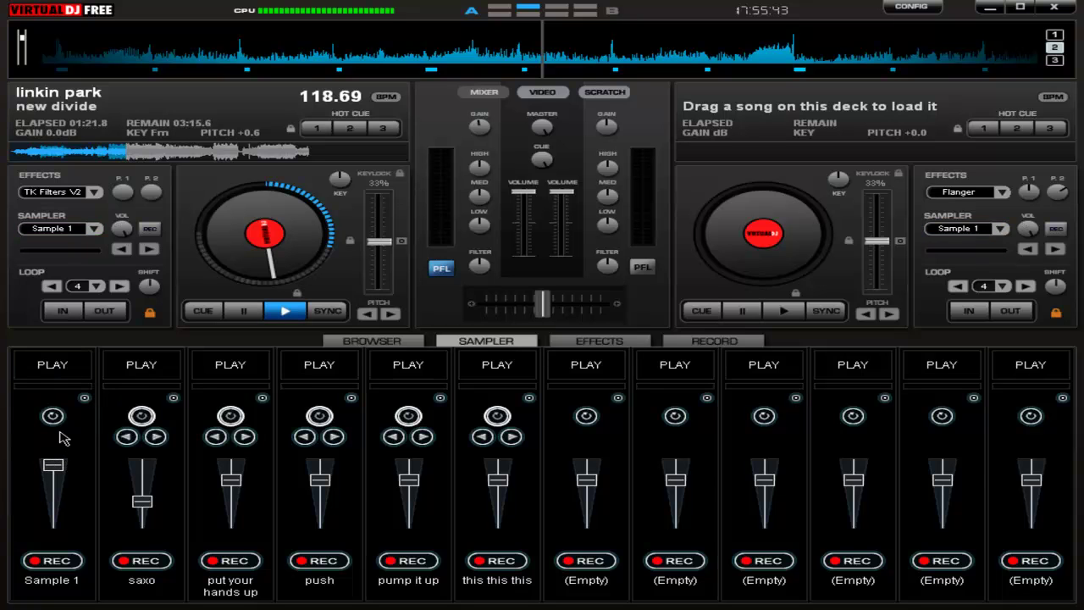
{"action": "left_click", "coordinate": [64, 377]}
{"action": "left_click", "coordinate": [163, 376]}
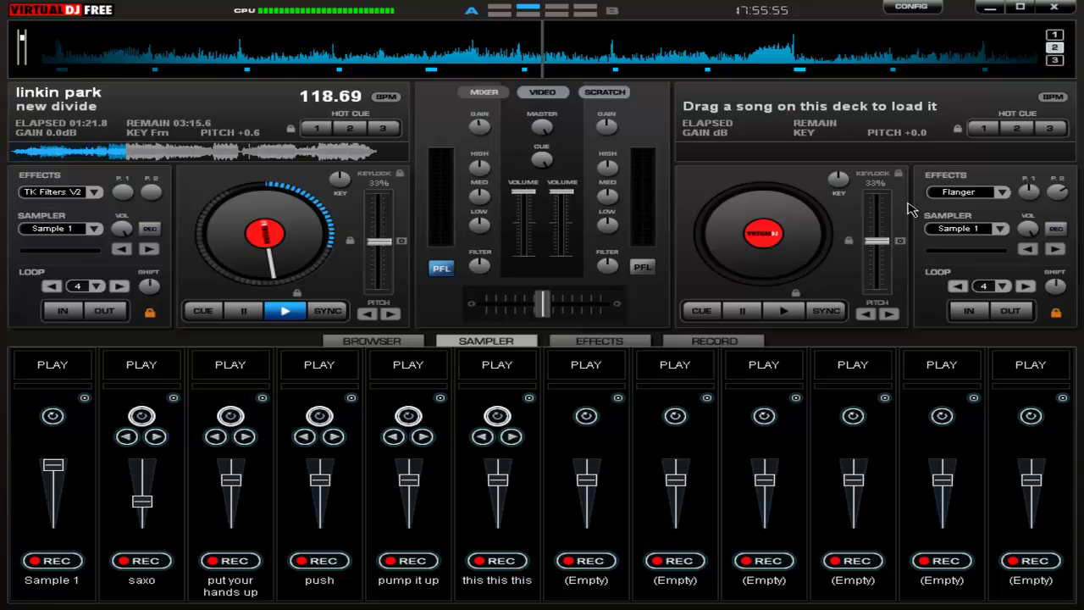
Step: Read instruction 8 about choosing effects in the Notatnik document and return to VirtualDJ
{"action": "left_click", "coordinate": [988, 6]}
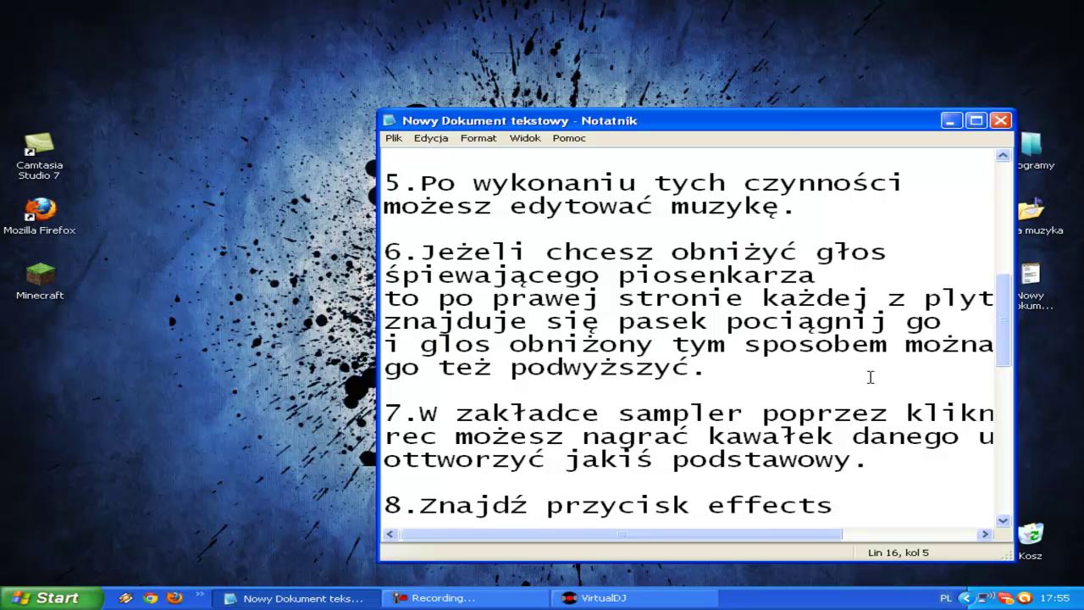
{"action": "scroll", "coordinate": [1009, 330], "scroll_direction": "down", "scroll_amount": 2}
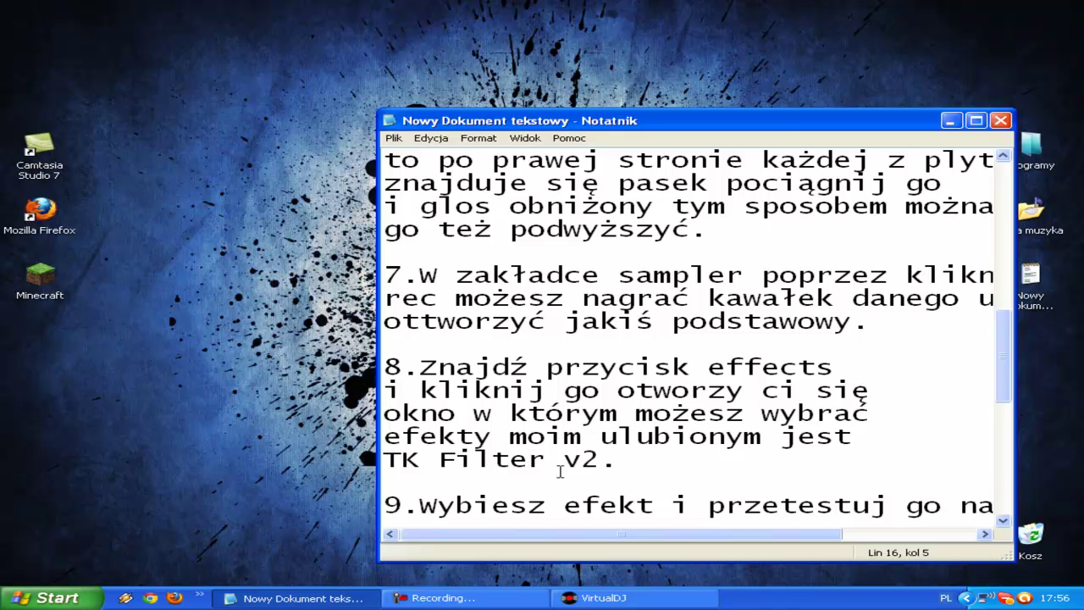
{"action": "left_click", "coordinate": [593, 597]}
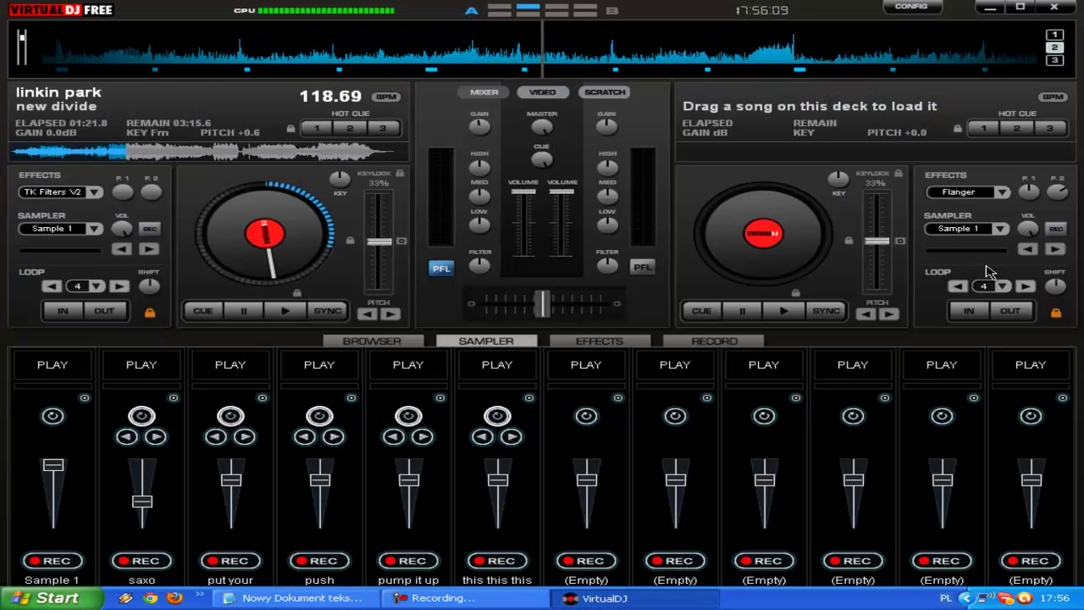
Step: Display VirtualDJ's effects list, read instruction 9 about testing an effect in the Notatnik document, and return to VirtualDJ
{"action": "left_click", "coordinate": [635, 343]}
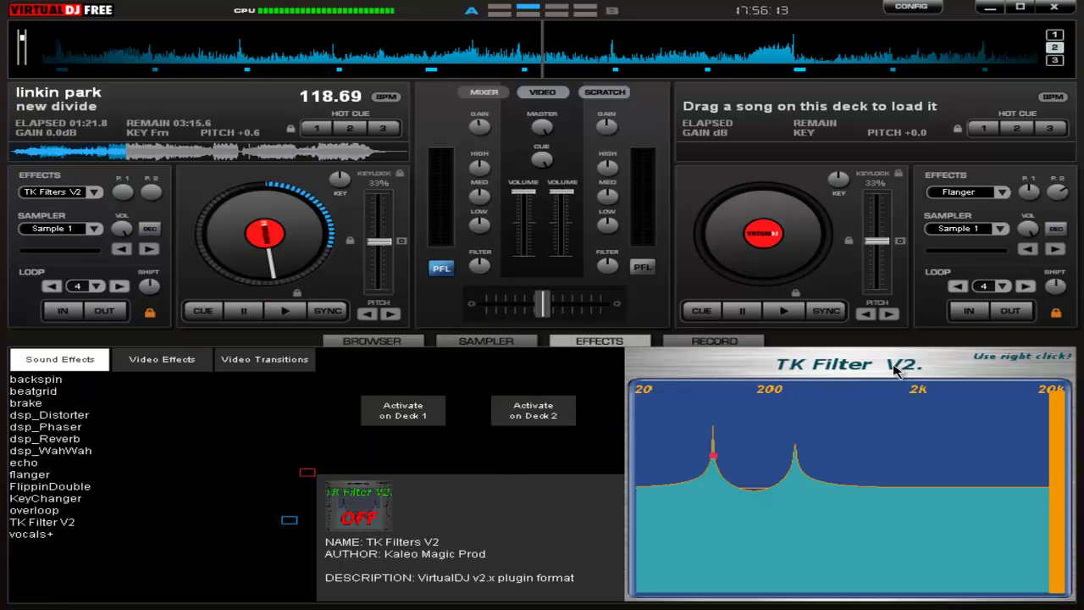
{"action": "left_click", "coordinate": [991, 9]}
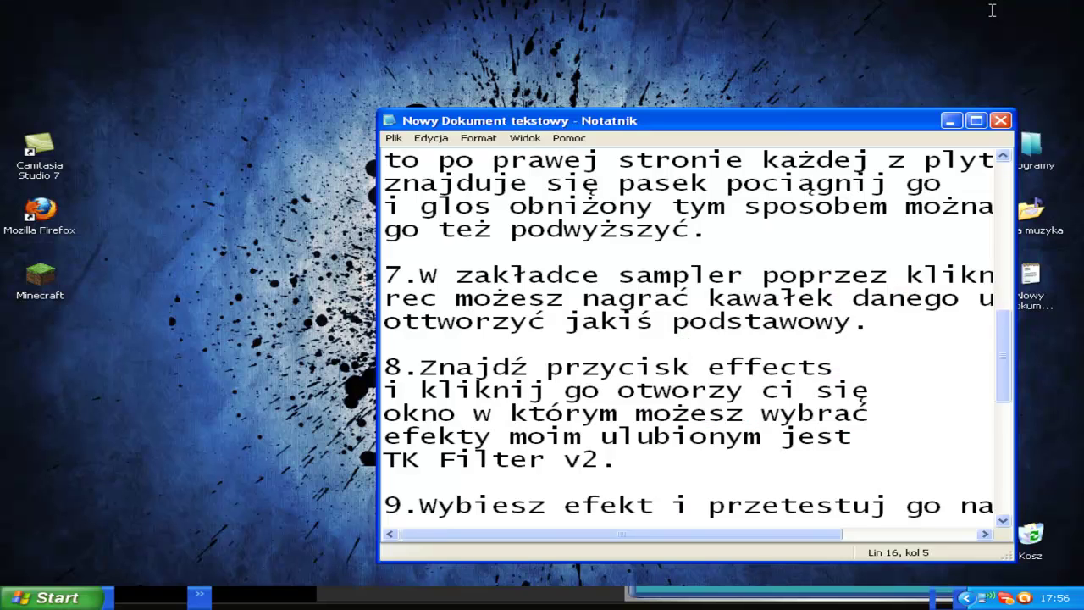
{"action": "left_click_drag", "start_coordinate": [1004, 335], "coordinate": [1003, 361]}
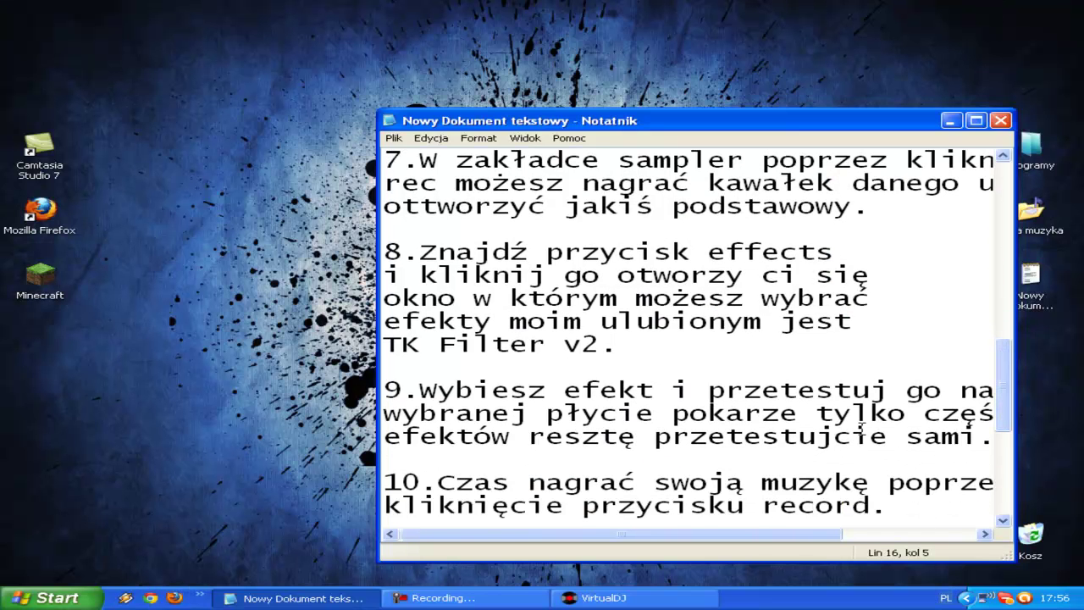
{"action": "left_click_drag", "start_coordinate": [735, 535], "coordinate": [631, 522]}
{"action": "left_click_drag", "start_coordinate": [707, 536], "coordinate": [668, 539]}
{"action": "left_click", "coordinate": [606, 598]}
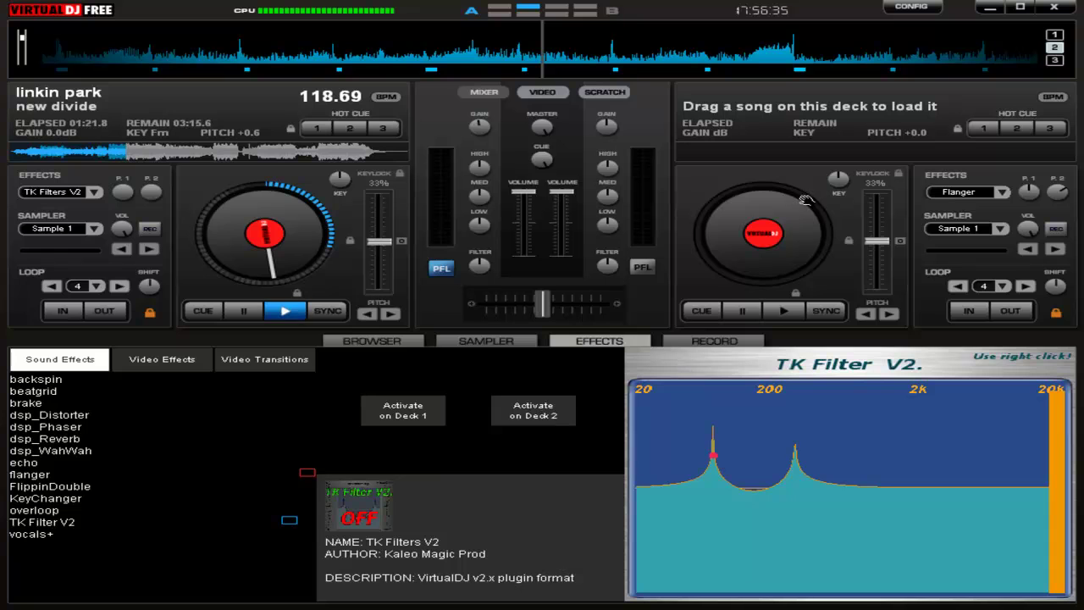
Step: Activate TK Filter V2 on deck 1, play the track while moving the filter point around its graph, and deactivate the effect
{"action": "left_click", "coordinate": [389, 418]}
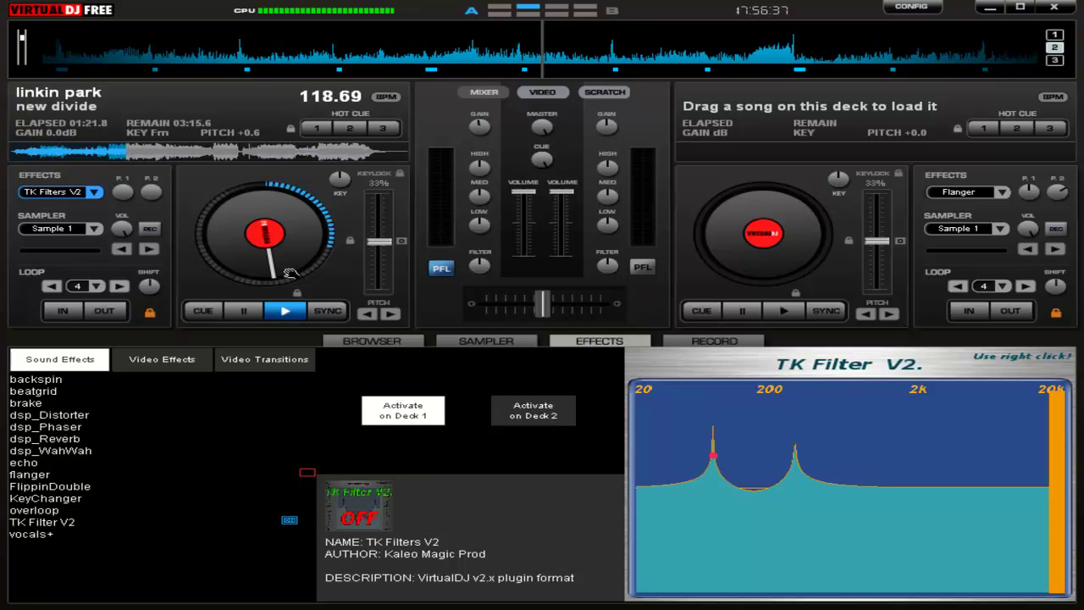
{"action": "left_click", "coordinate": [279, 312]}
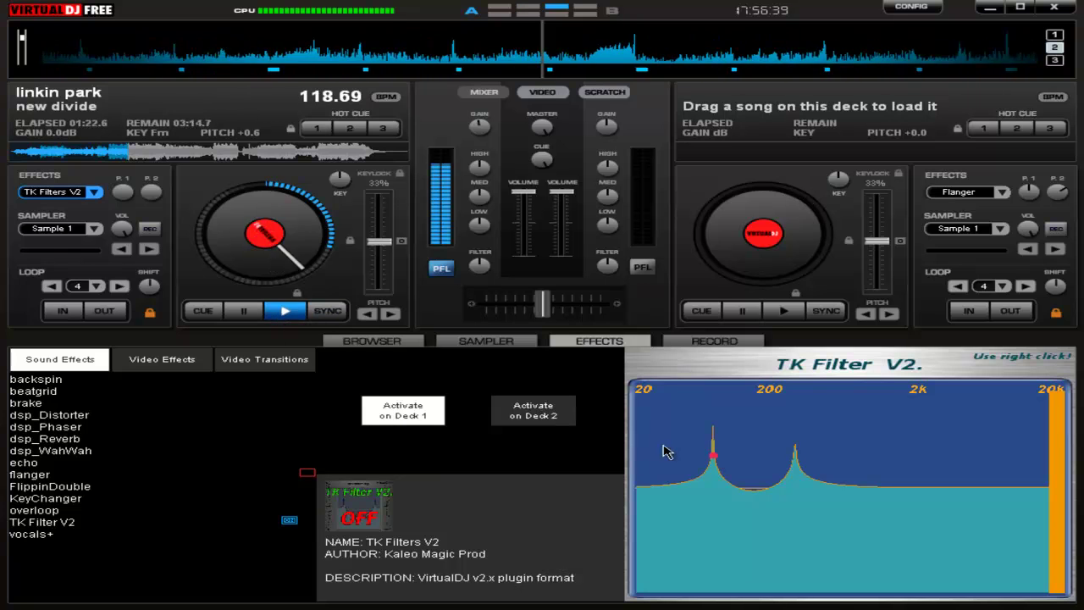
{"action": "left_click_drag", "start_coordinate": [711, 461], "coordinate": [807, 411]}
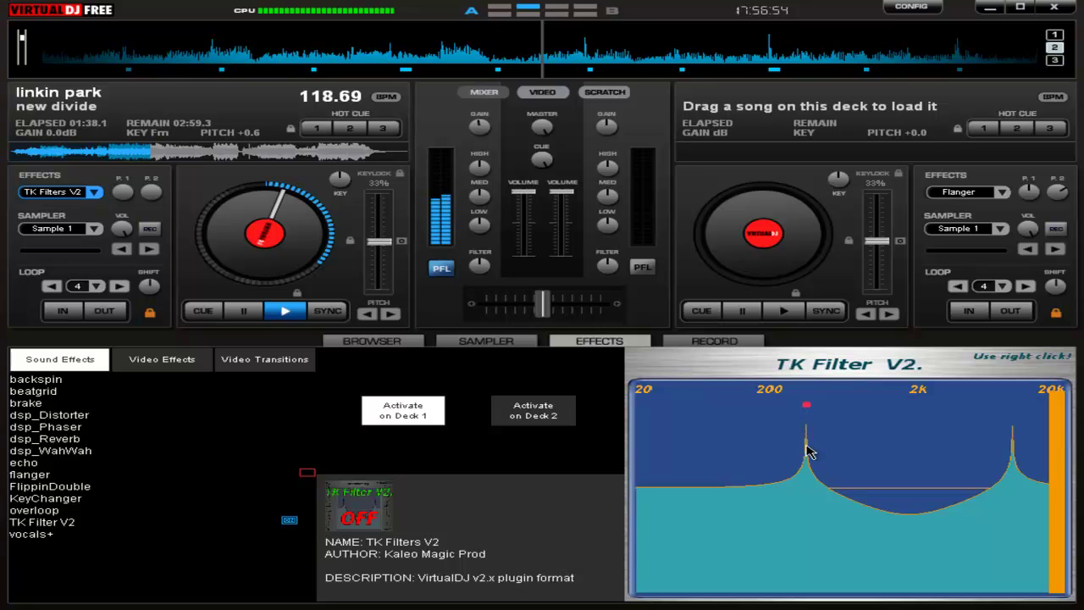
{"action": "left_click_drag", "start_coordinate": [807, 458], "coordinate": [803, 469]}
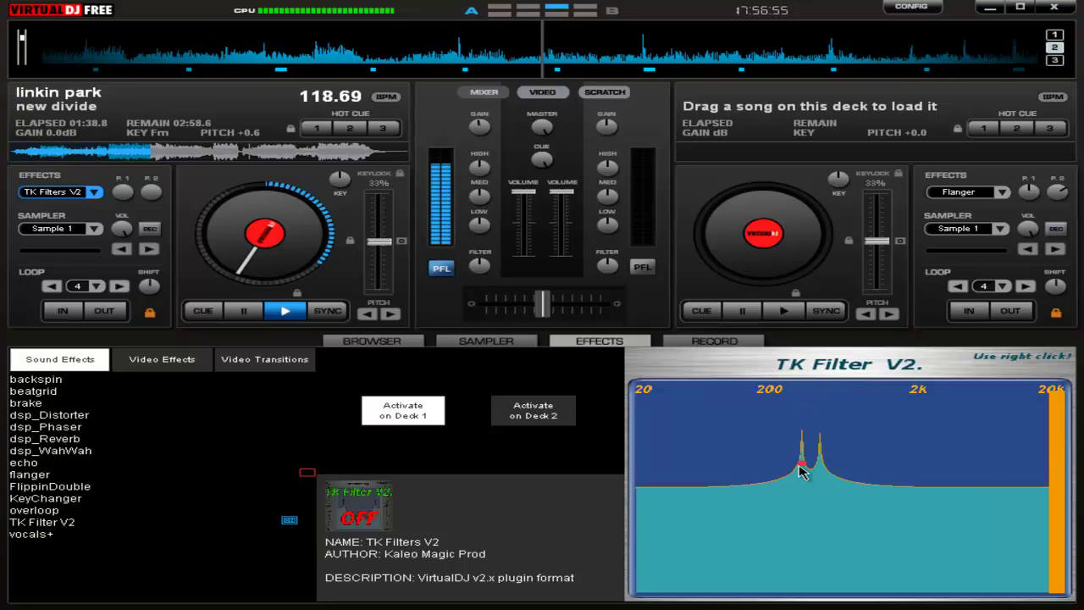
{"action": "mouse_move", "coordinate": [797, 475]}
{"action": "left_mouse_down"}
{"action": "mouse_move", "coordinate": [743, 476]}
{"action": "mouse_move", "coordinate": [655, 445]}
{"action": "mouse_move", "coordinate": [865, 440]}
{"action": "mouse_move", "coordinate": [658, 447]}
{"action": "mouse_move", "coordinate": [757, 475]}
{"action": "mouse_move", "coordinate": [838, 451]}
{"action": "mouse_move", "coordinate": [836, 441]}
{"action": "mouse_move", "coordinate": [786, 472]}
{"action": "left_mouse_up"}
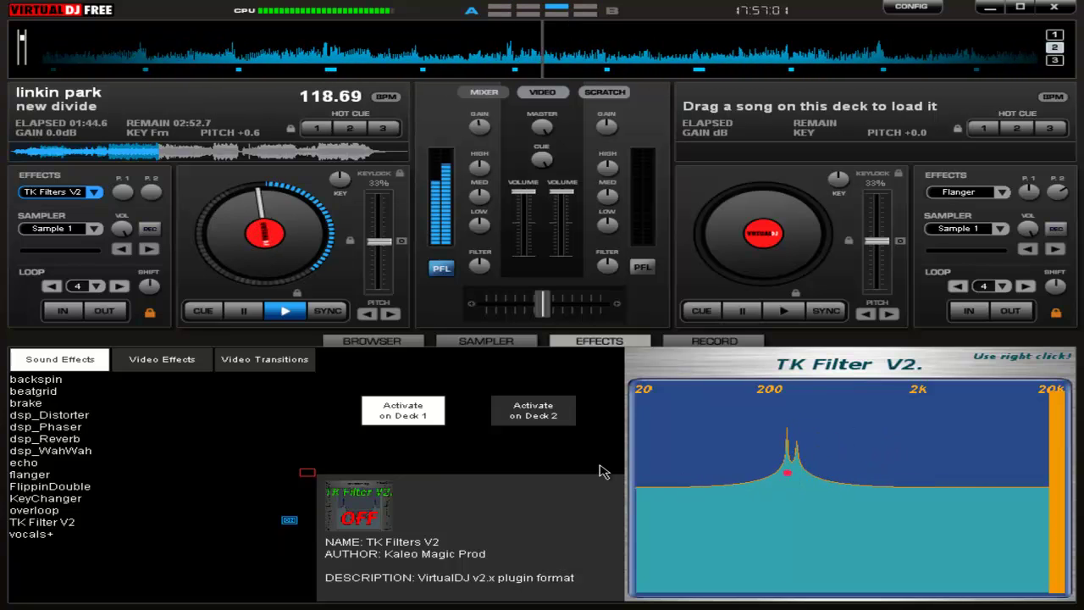
{"action": "left_click", "coordinate": [423, 423]}
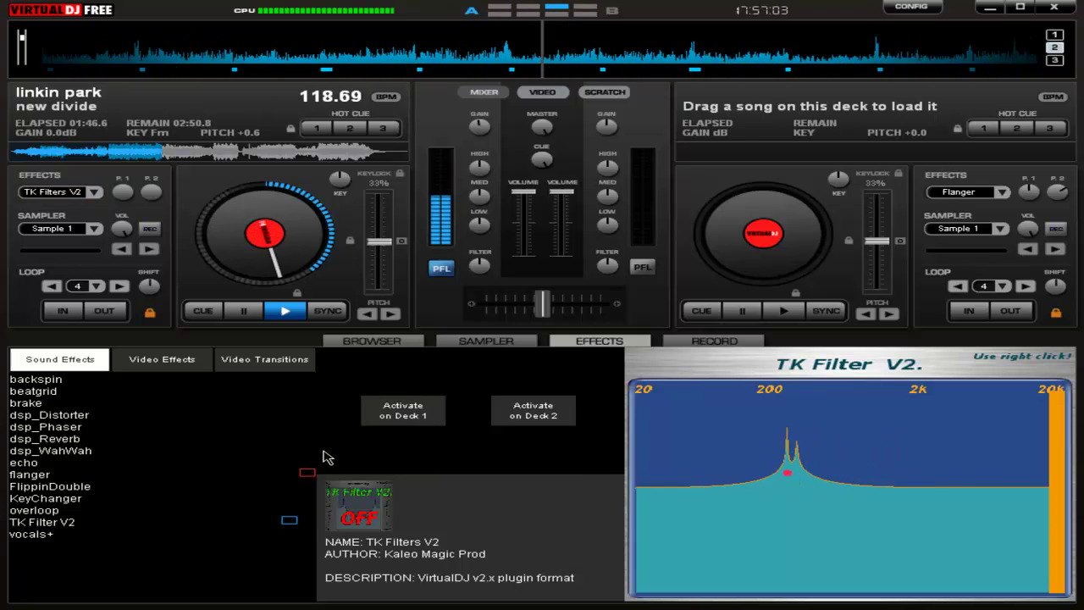
Step: Select the backspin effect and switch it on and off twice on deck 1, resuming playback in between
{"action": "left_click", "coordinate": [38, 379]}
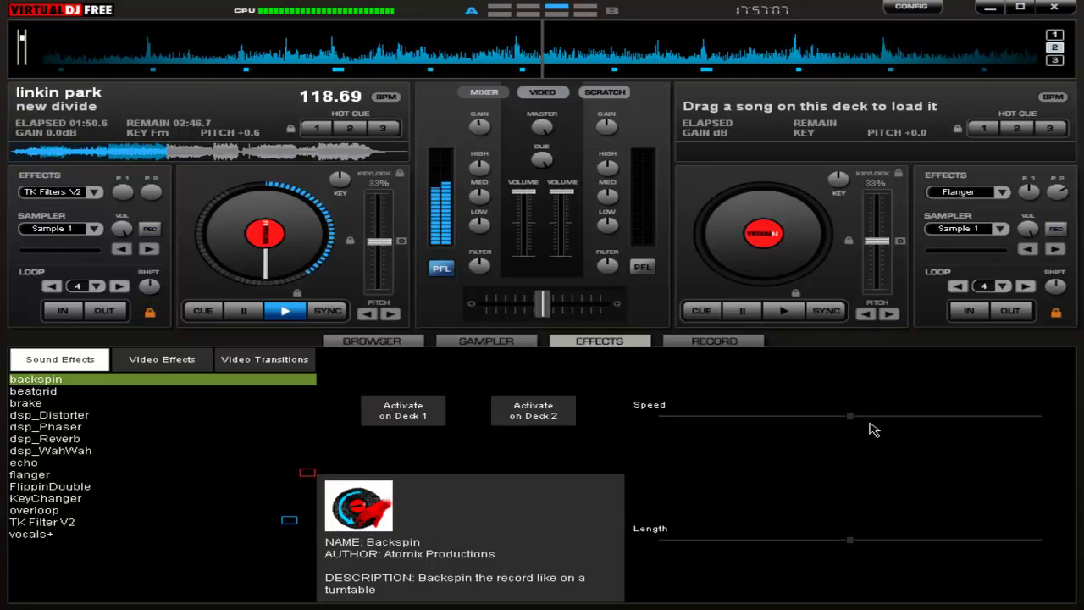
{"action": "left_click", "coordinate": [403, 410]}
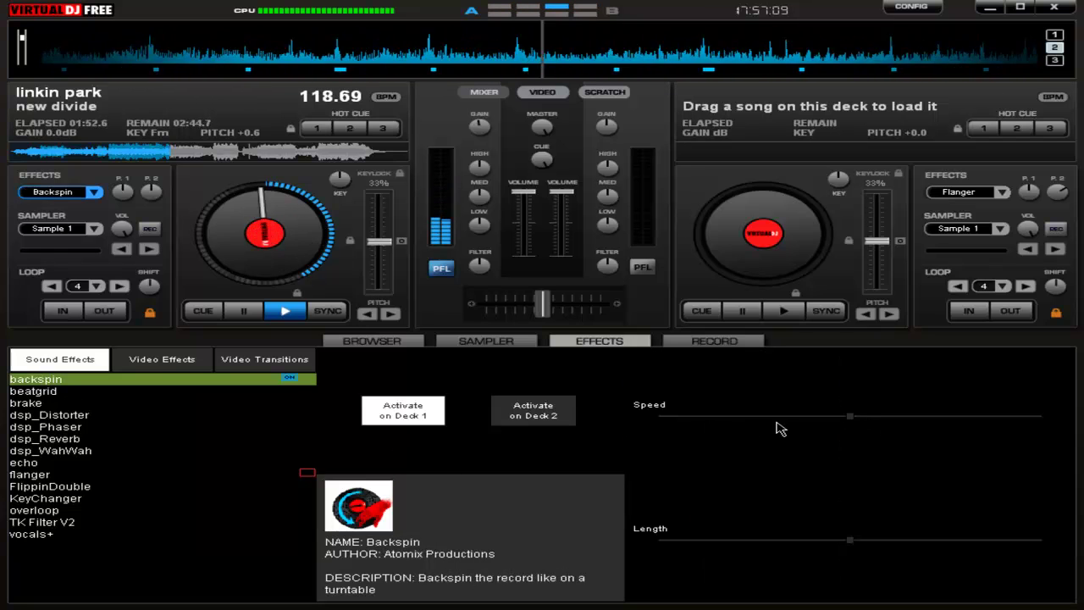
{"action": "left_click", "coordinate": [432, 407]}
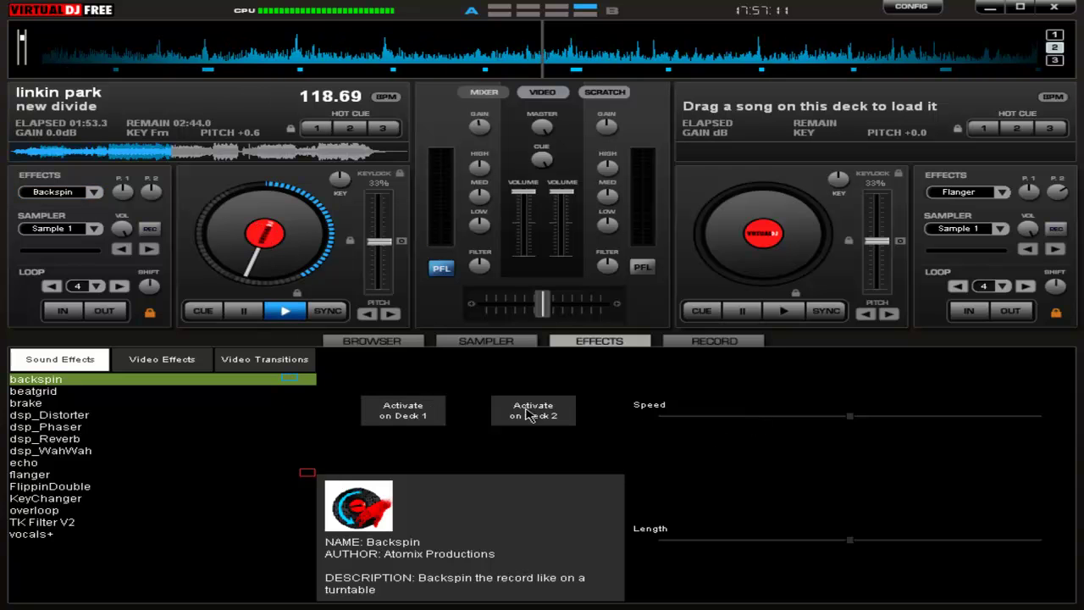
{"action": "left_click", "coordinate": [288, 311]}
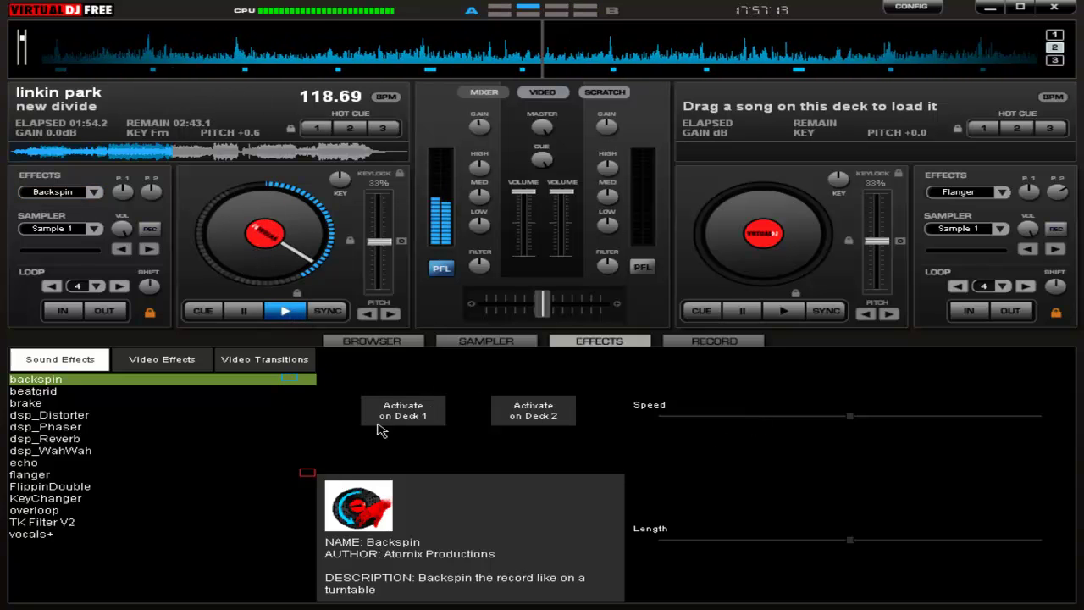
{"action": "left_click", "coordinate": [423, 425]}
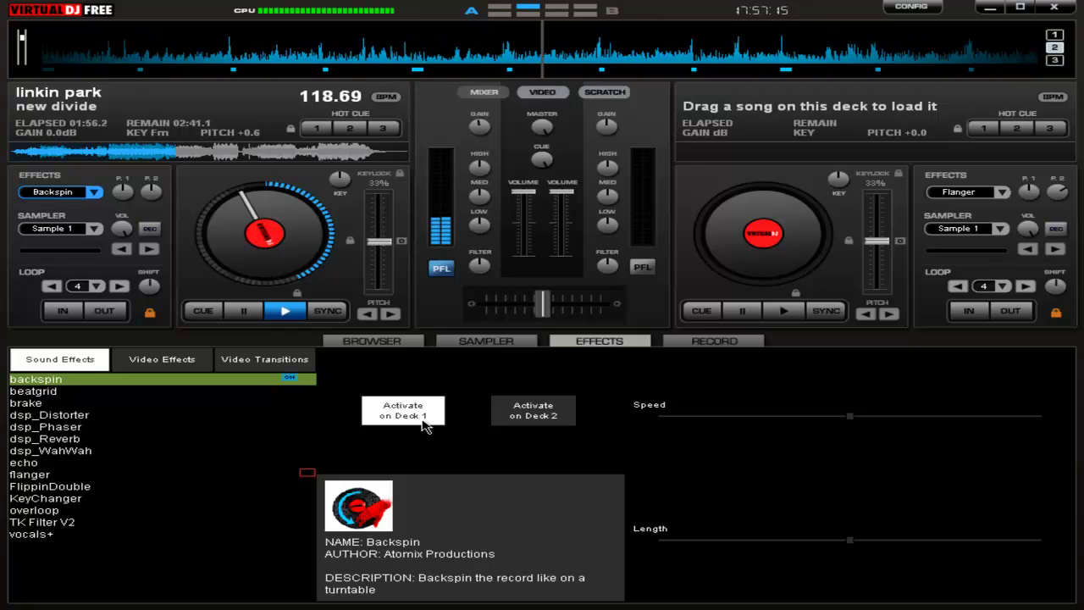
{"action": "left_click", "coordinate": [415, 417]}
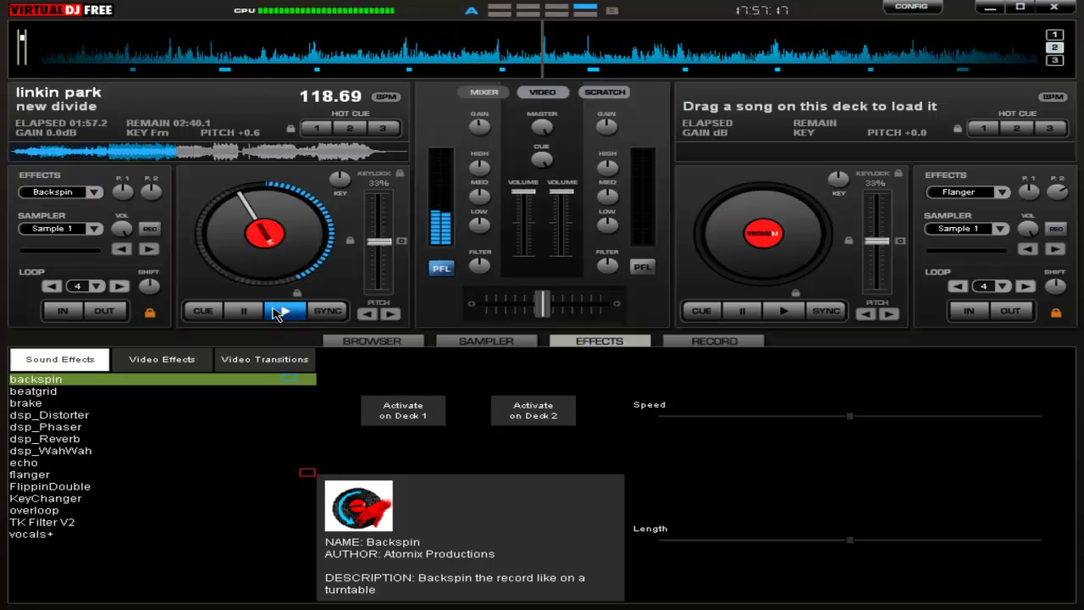
Step: Activate the beatgrid effect on deck 1 and move several cells of its pattern to other rows in all four beat columns
{"action": "left_click", "coordinate": [161, 392]}
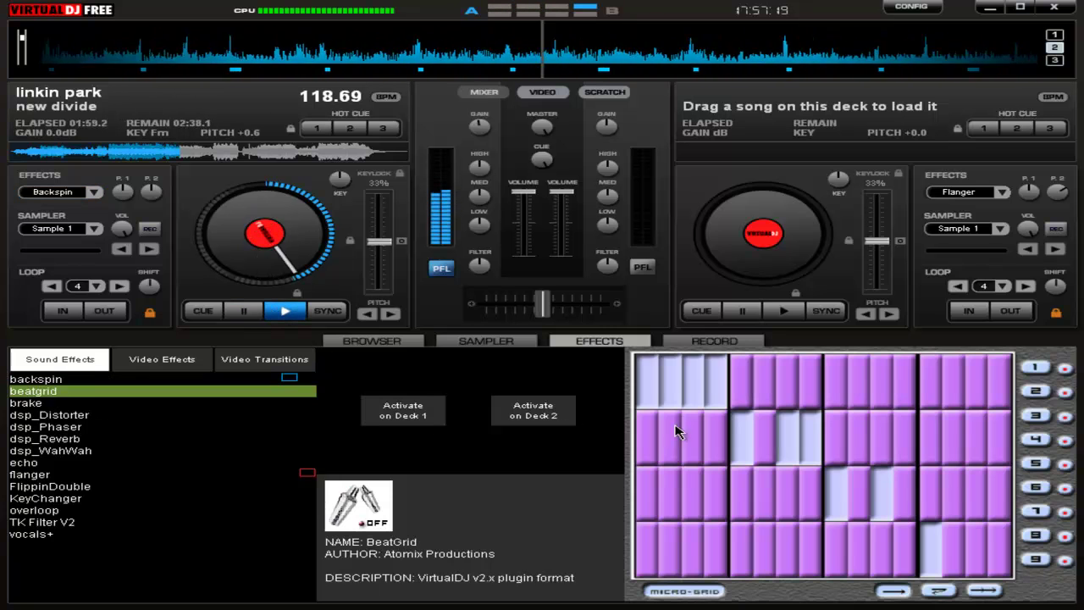
{"action": "left_click", "coordinate": [438, 413]}
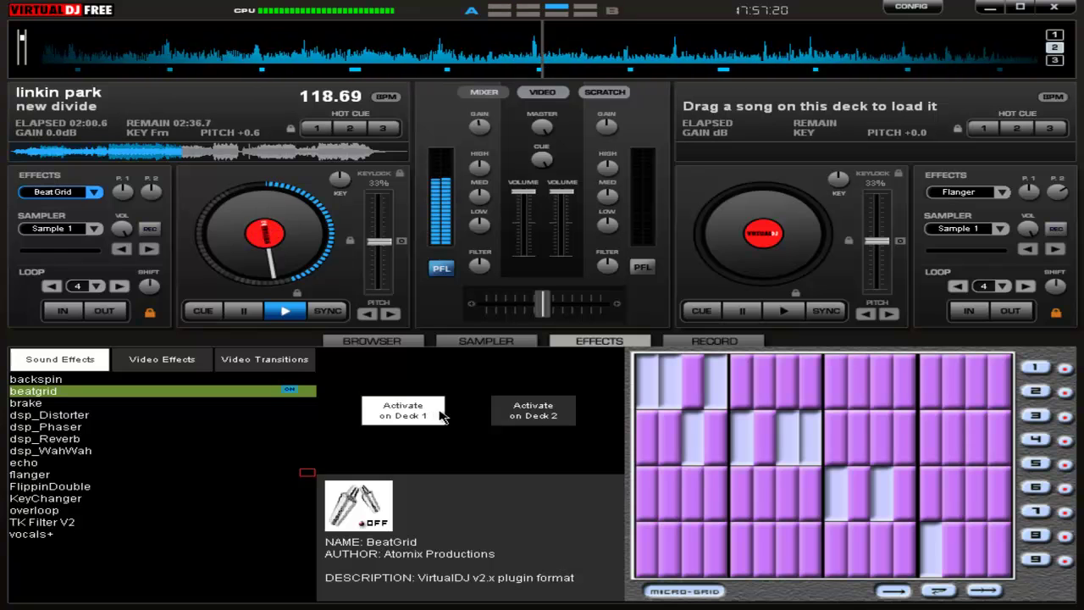
{"action": "left_click", "coordinate": [720, 496]}
{"action": "left_click", "coordinate": [786, 502]}
{"action": "left_click", "coordinate": [881, 432]}
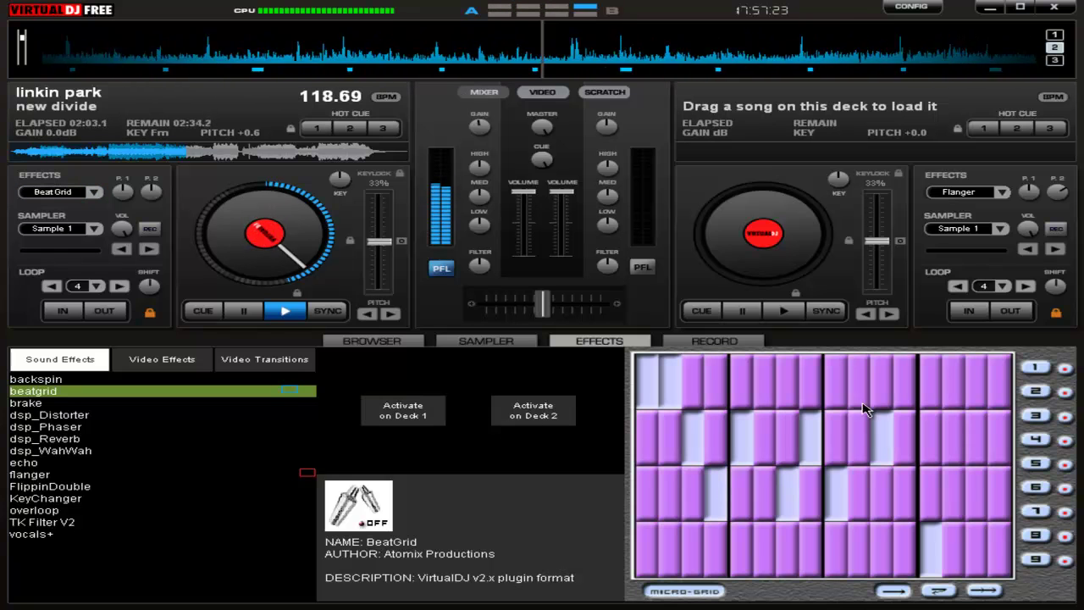
{"action": "left_click", "coordinate": [836, 381]}
{"action": "left_click", "coordinate": [975, 433]}
{"action": "left_click", "coordinate": [957, 378]}
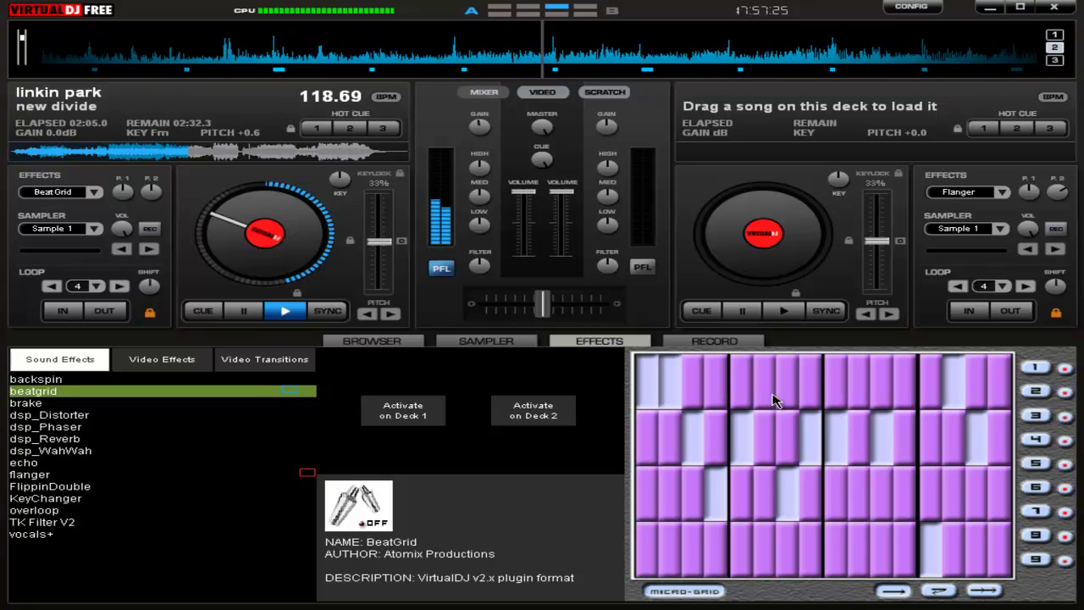
Step: Audition the edited beatgrid pattern by switching the effect on and off twice on deck 1
{"action": "left_click", "coordinate": [438, 415]}
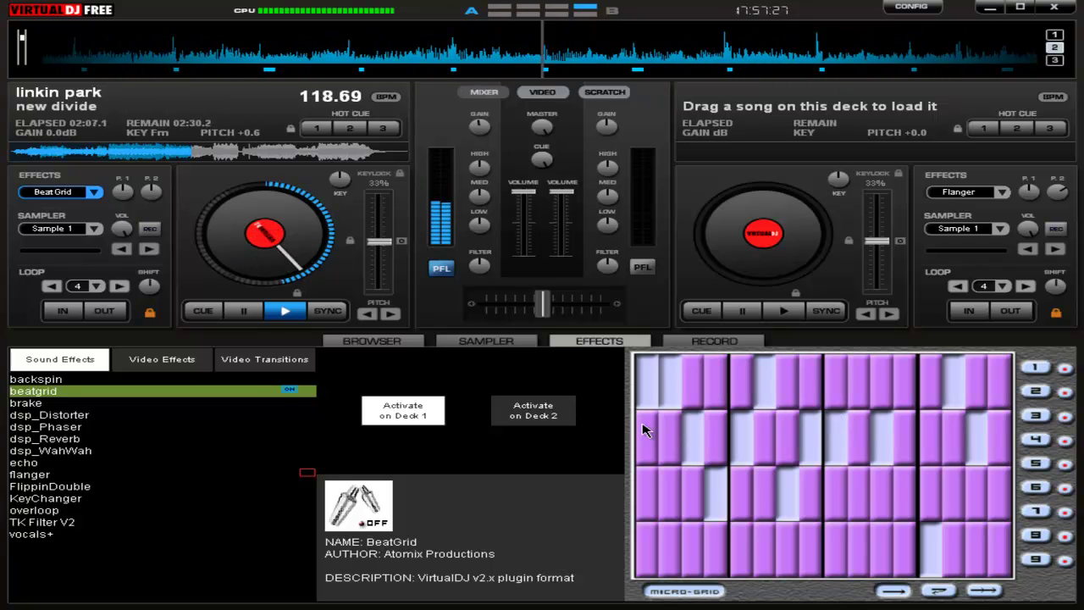
{"action": "left_click", "coordinate": [403, 410]}
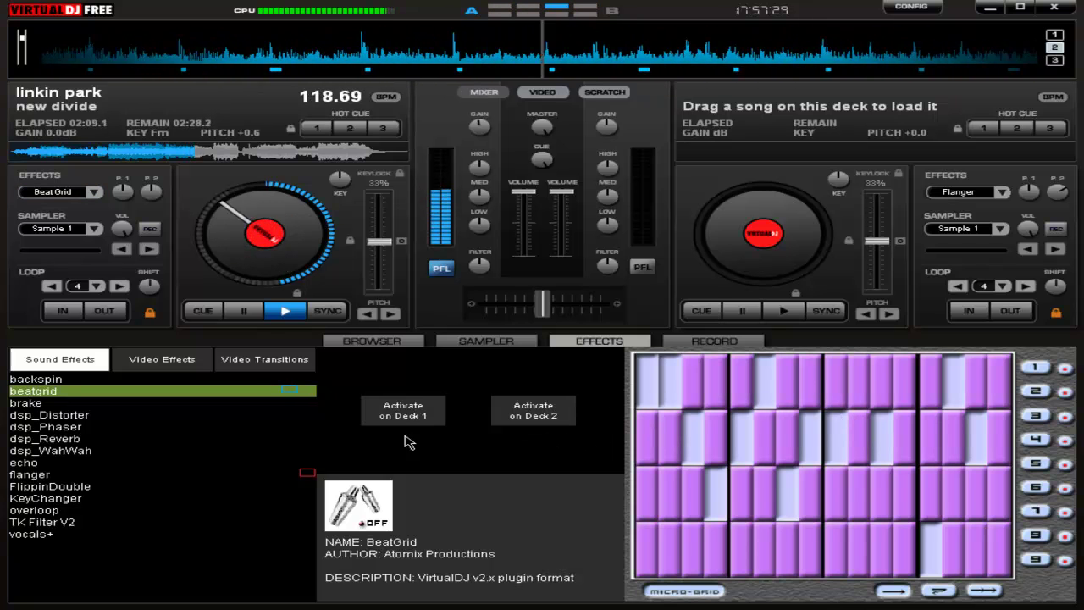
{"action": "left_click", "coordinate": [406, 417]}
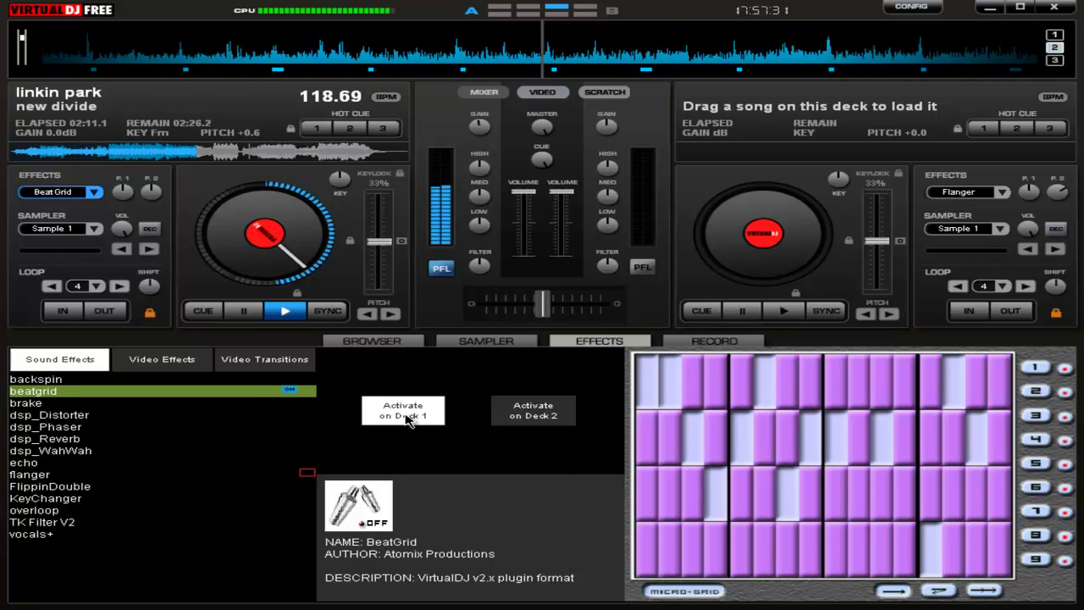
{"action": "left_click", "coordinate": [406, 417]}
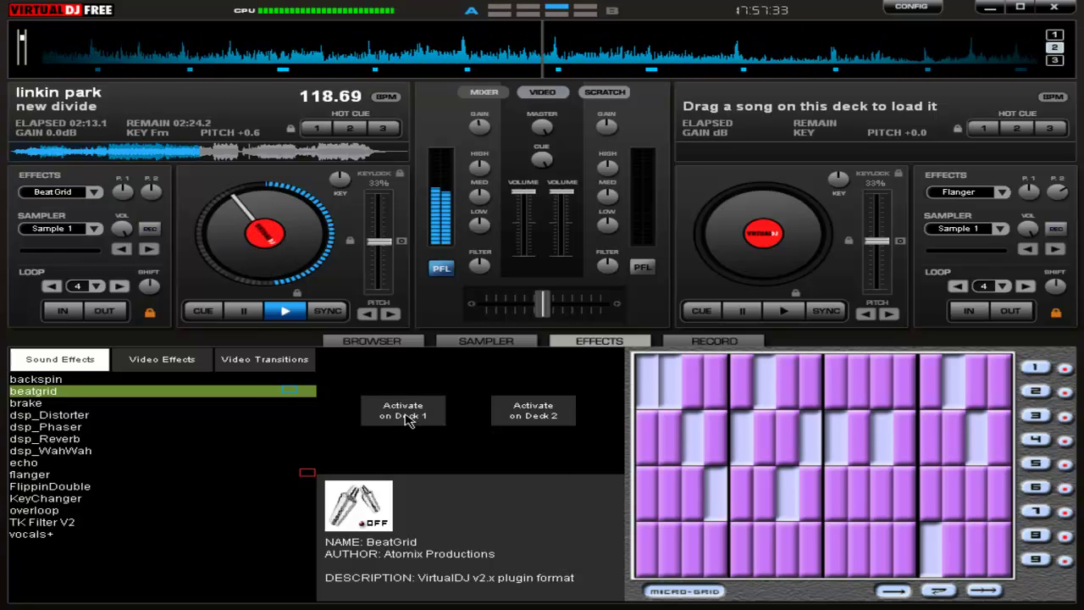
Step: Test the brake effect on deck 1, restart the left deck's playback and deactivate the effect
{"action": "left_click", "coordinate": [30, 404]}
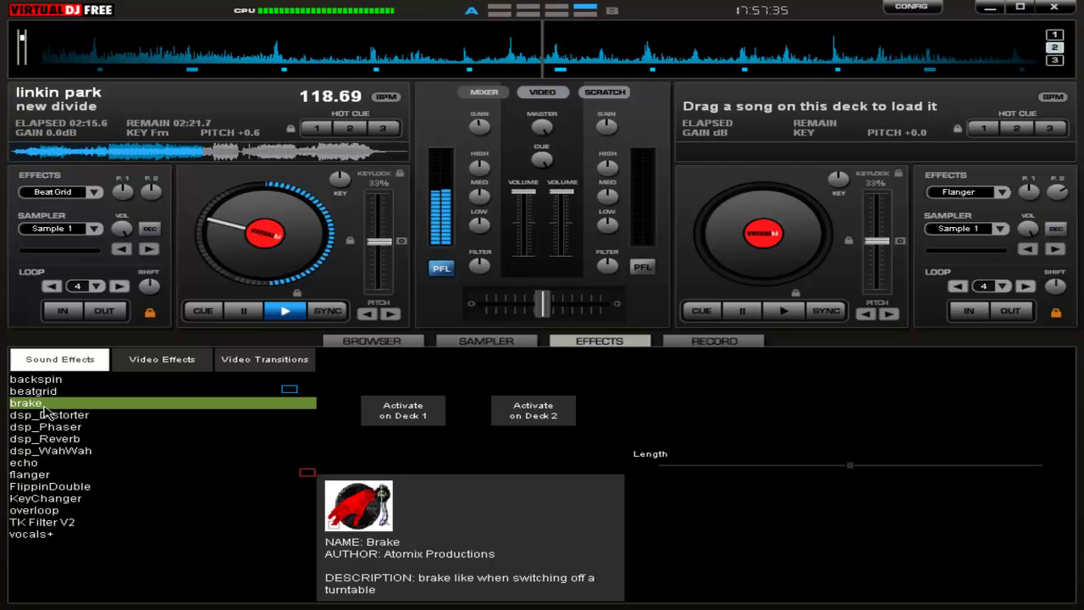
{"action": "left_click", "coordinate": [406, 423]}
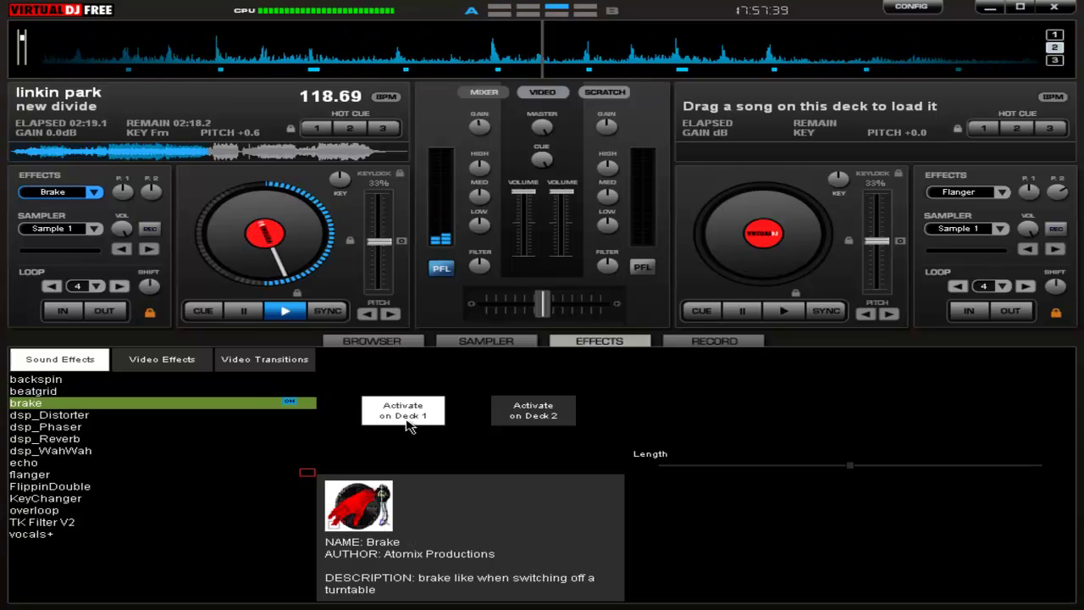
{"action": "left_click", "coordinate": [409, 425]}
{"action": "left_click", "coordinate": [406, 424]}
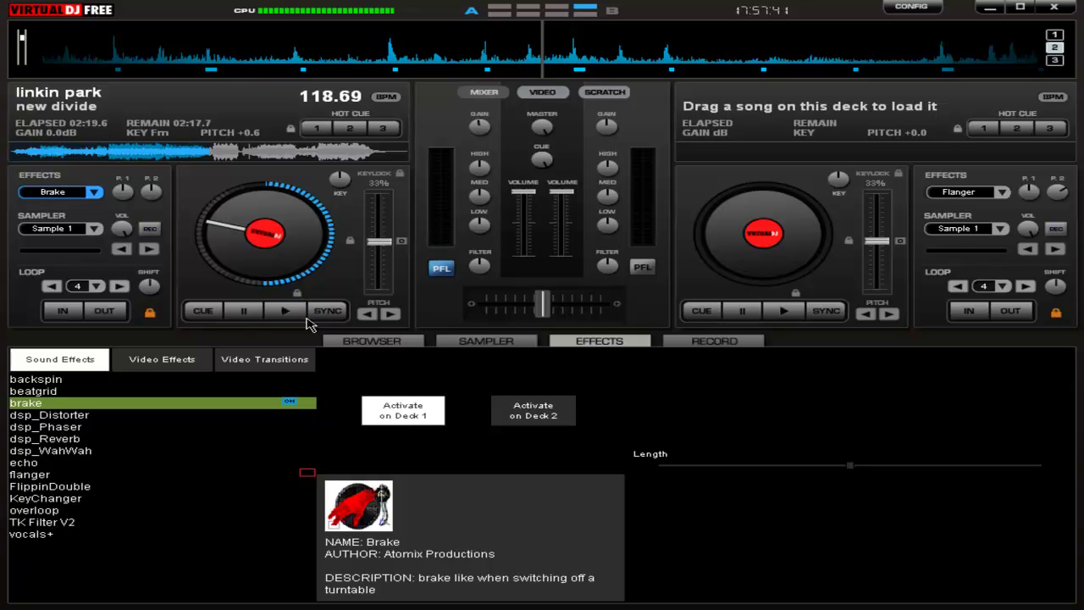
{"action": "left_click", "coordinate": [284, 311]}
{"action": "left_click", "coordinate": [397, 412]}
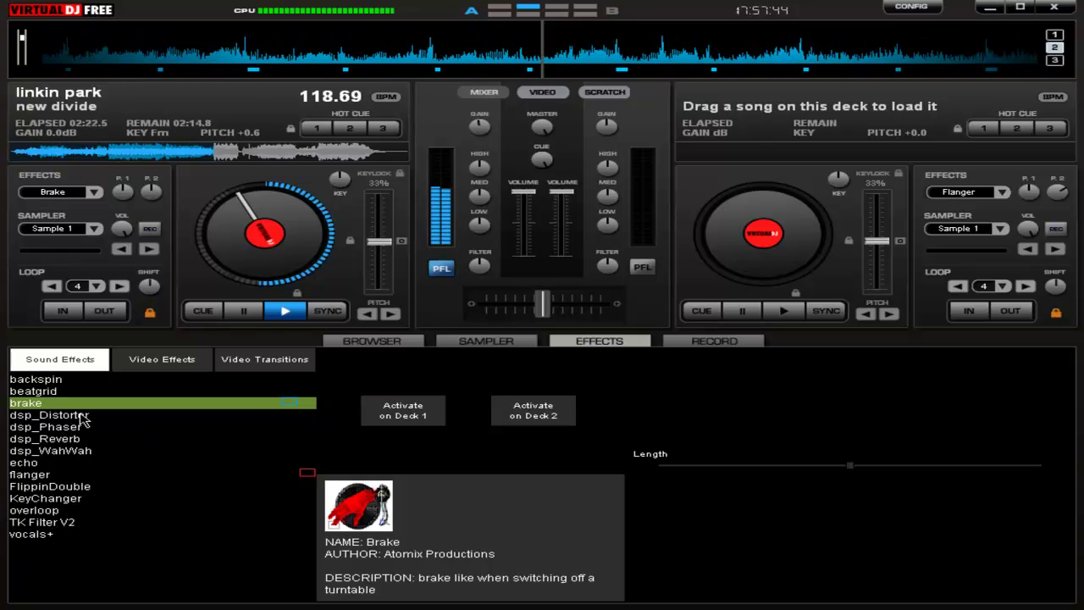
Step: Test the dsp_Distorter effect on deck 1 by activating it briefly and deactivating it
{"action": "left_click", "coordinate": [210, 415]}
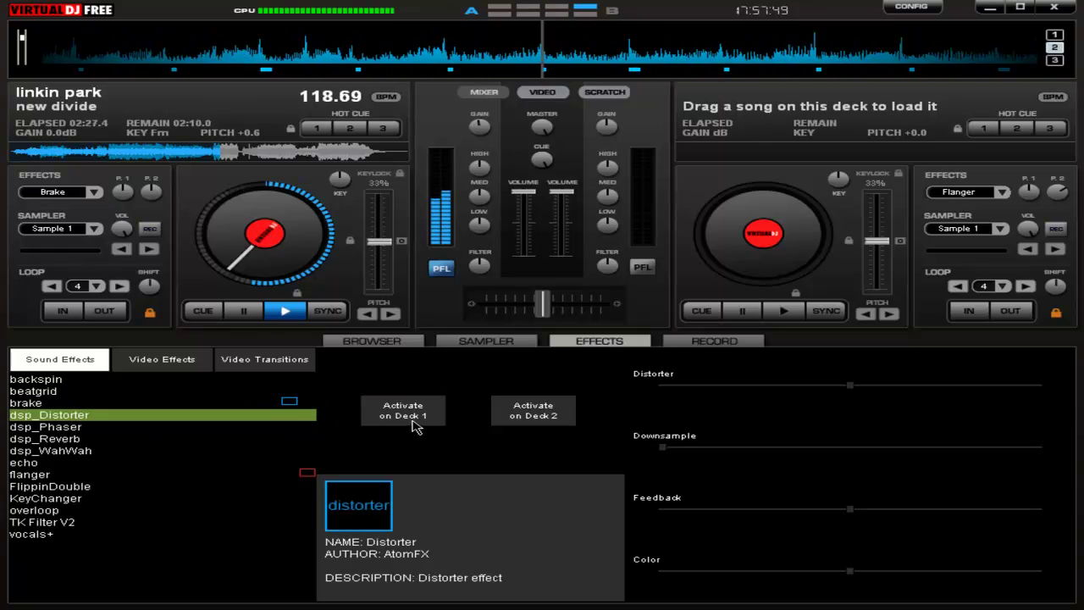
{"action": "left_click", "coordinate": [415, 424]}
{"action": "left_click", "coordinate": [415, 425]}
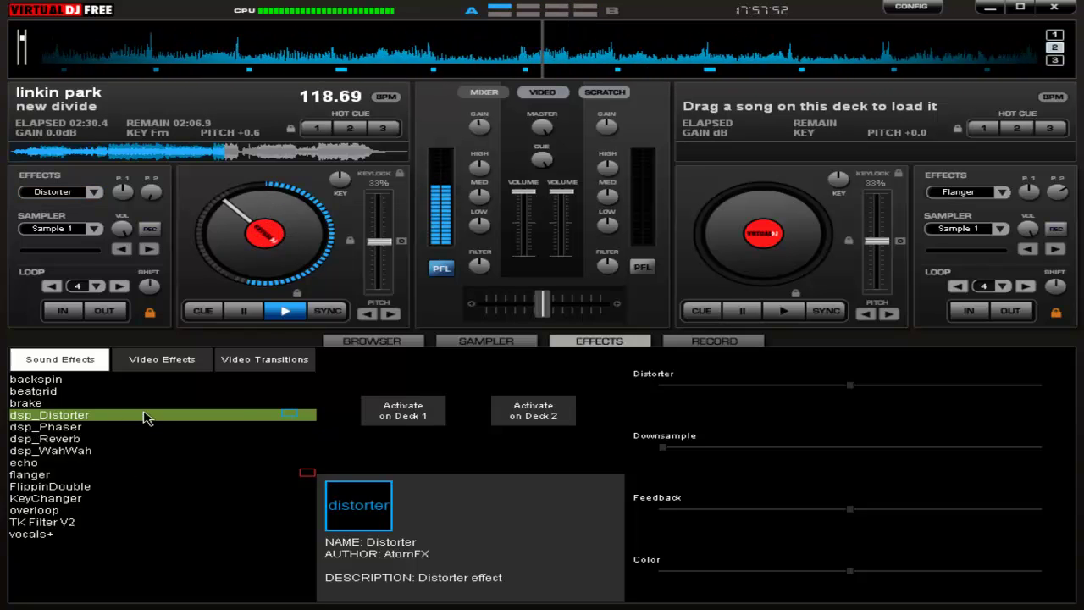
Step: Test the dsp_Phaser effect on deck 1 for a few seconds and switch it off
{"action": "left_click", "coordinate": [227, 429]}
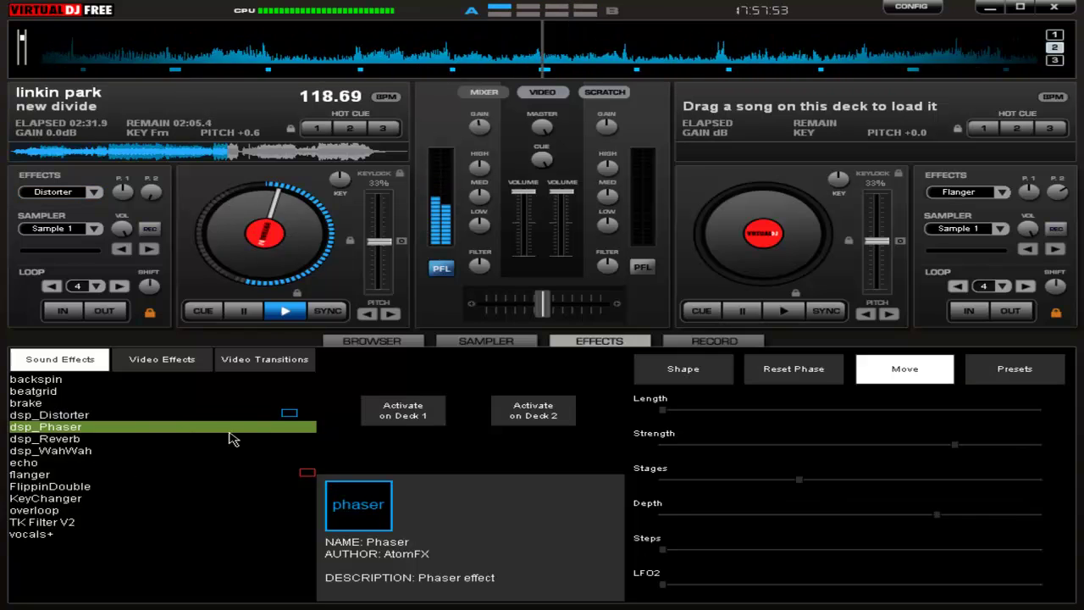
{"action": "left_click", "coordinate": [395, 425]}
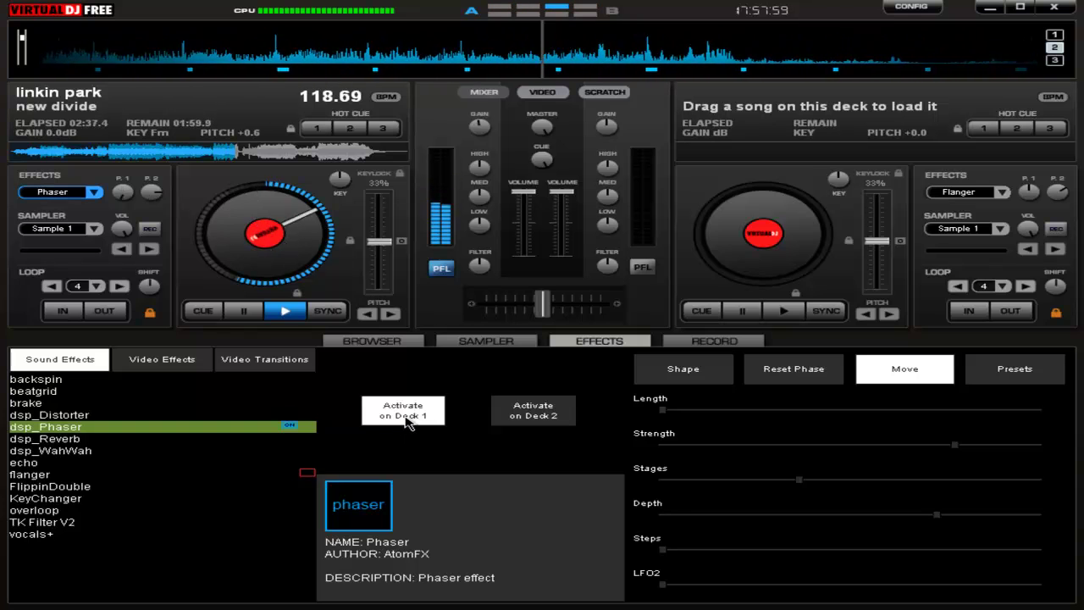
{"action": "left_click", "coordinate": [407, 423]}
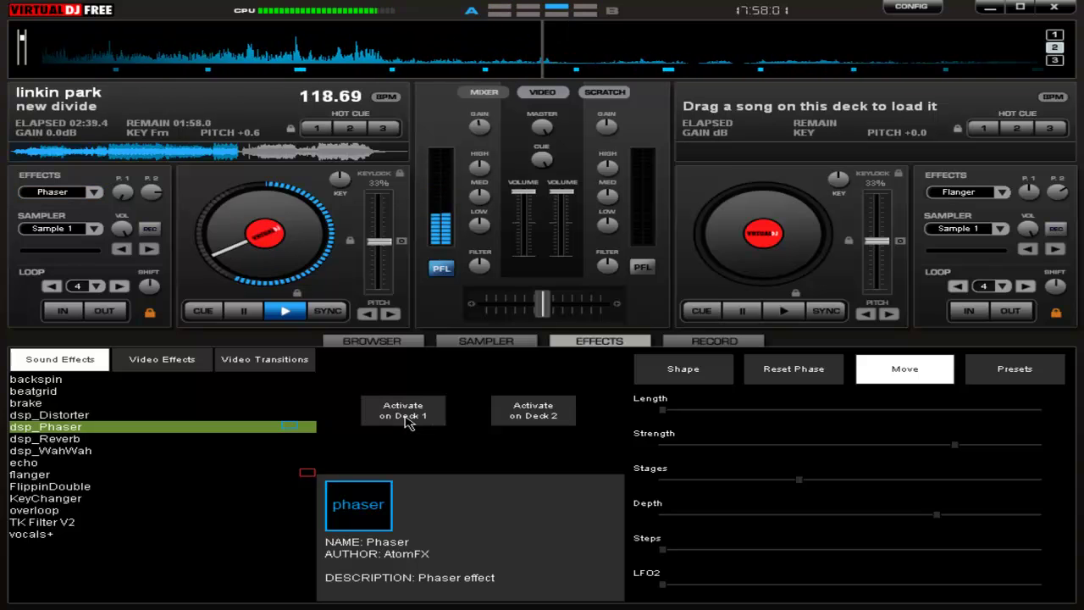
Step: Test the dsp_Reverb effect on deck 1 for a few seconds and switch it off
{"action": "left_click", "coordinate": [78, 439]}
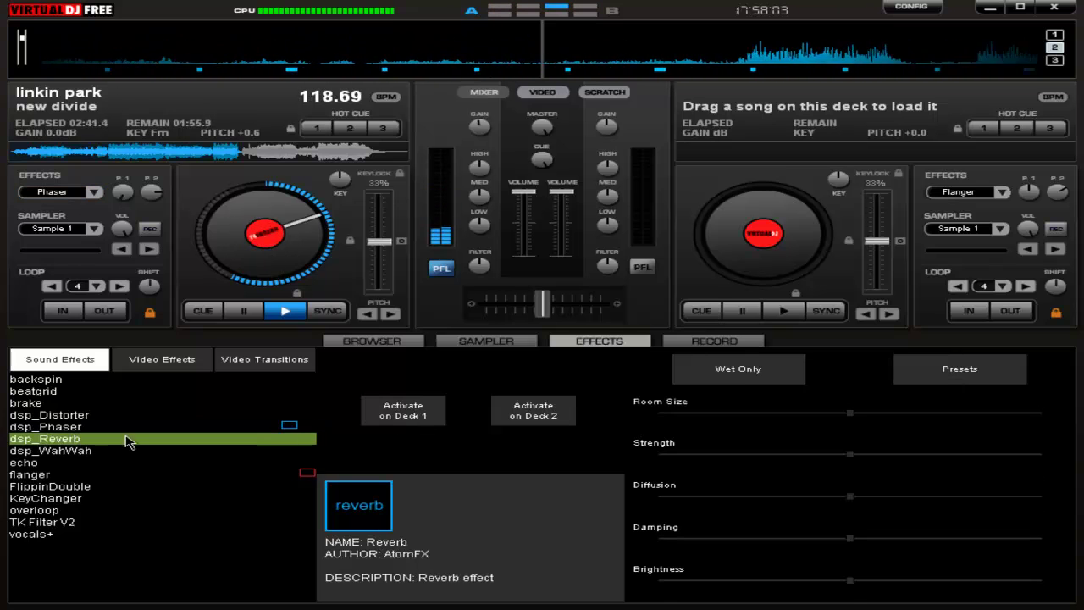
{"action": "left_click", "coordinate": [395, 418]}
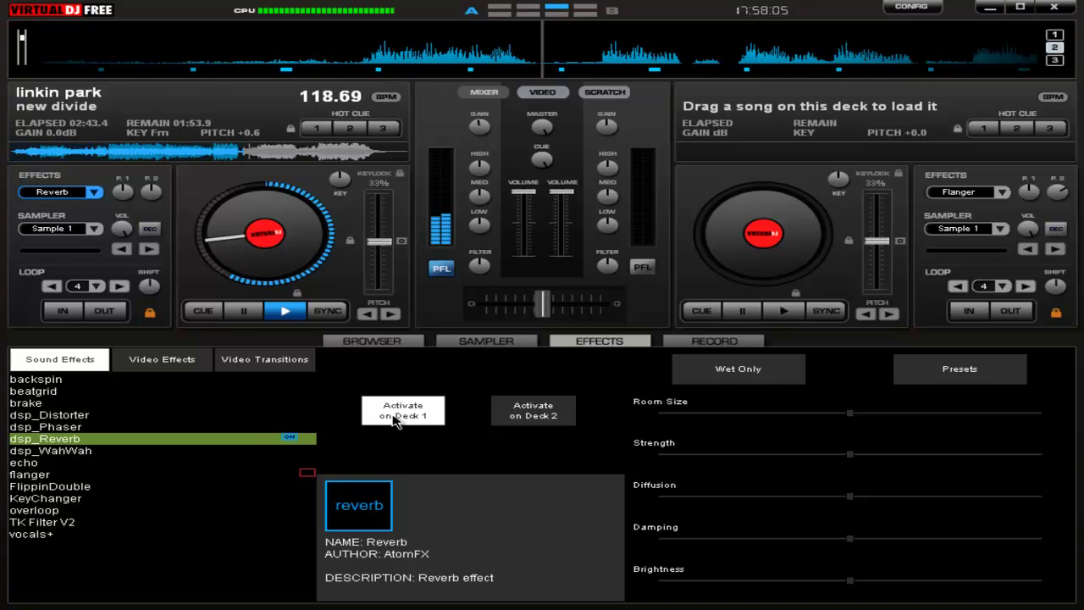
{"action": "left_click", "coordinate": [394, 418]}
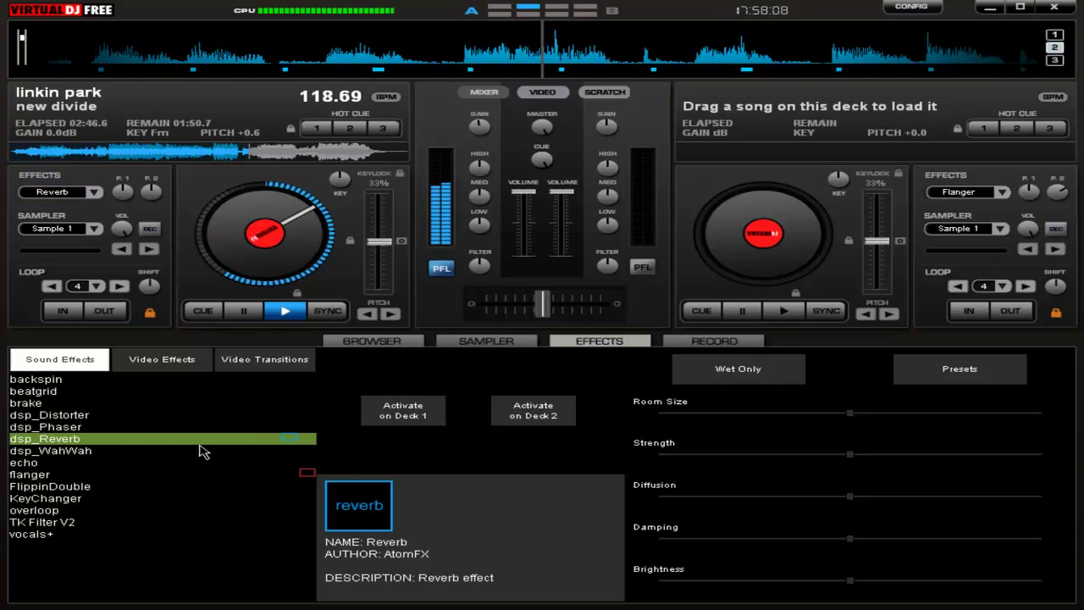
Step: Test the dsp_WahWah effect on deck 1 by activating it briefly and switching it off
{"action": "left_click", "coordinate": [249, 450]}
{"action": "left_click", "coordinate": [416, 412]}
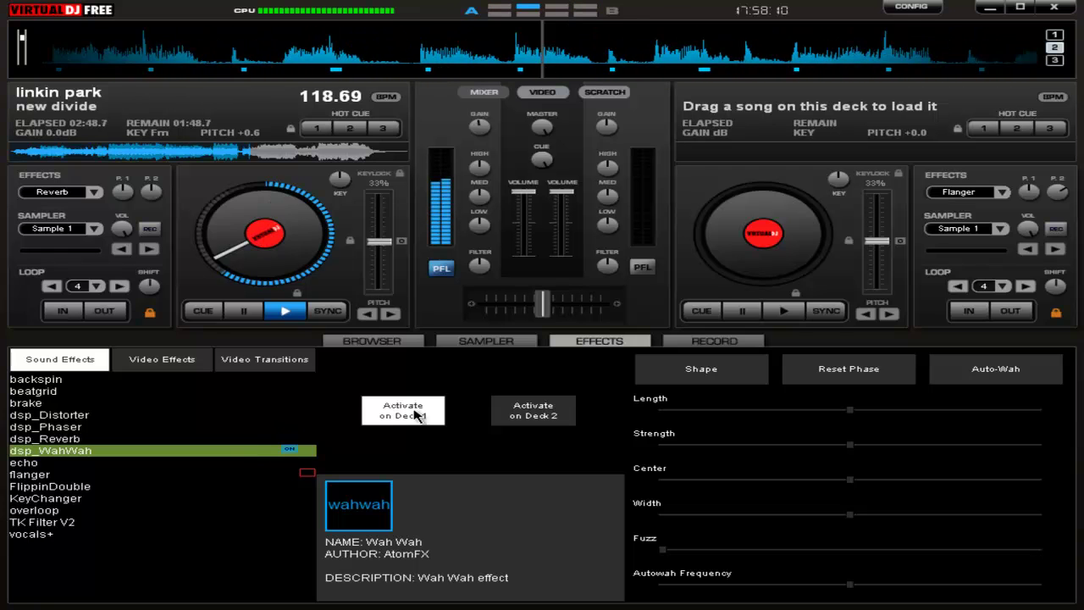
{"action": "left_click", "coordinate": [416, 415]}
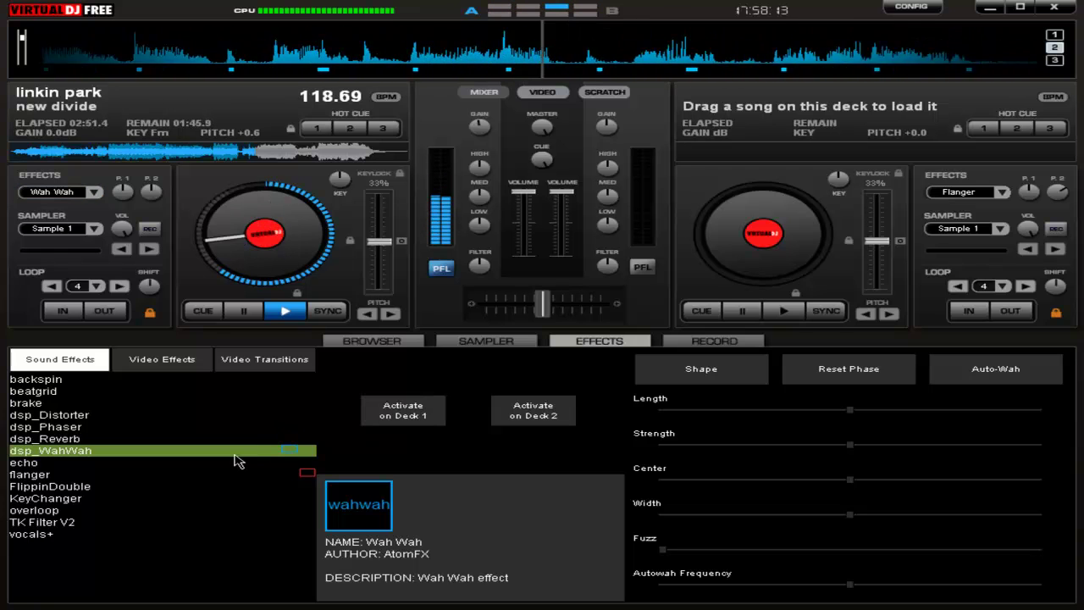
Step: Test the echo effect on deck 1, raising its Delay to the maximum before switching the effect off
{"action": "left_click", "coordinate": [28, 464]}
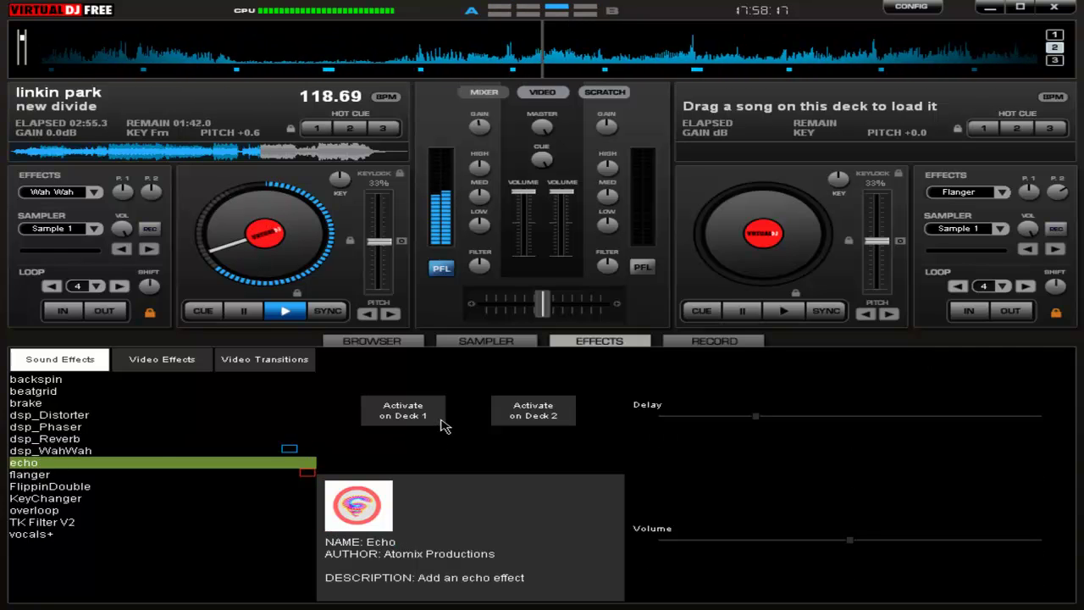
{"action": "left_click", "coordinate": [410, 426]}
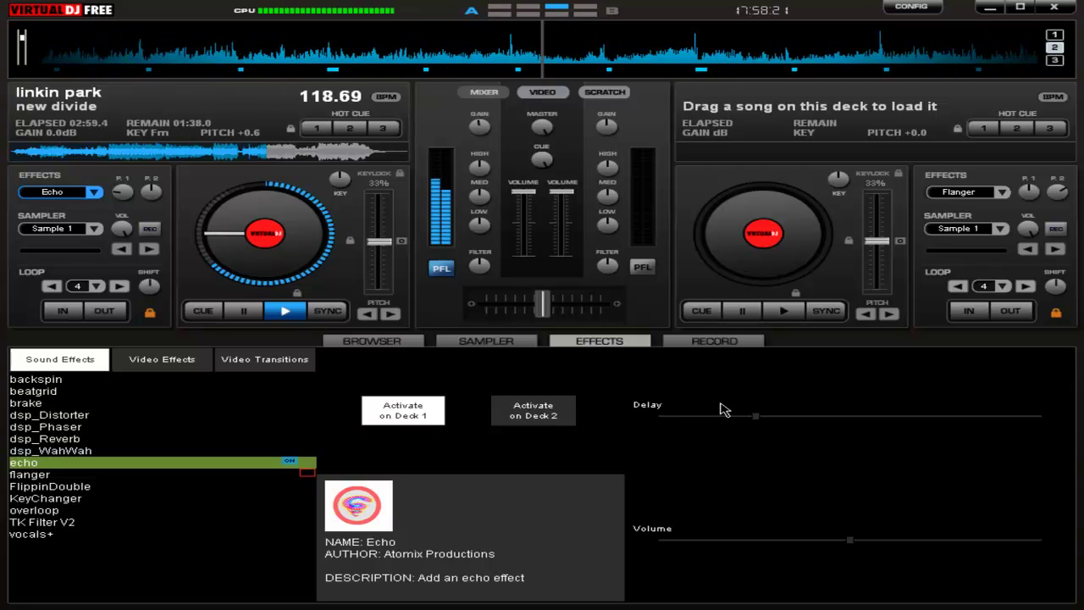
{"action": "left_click_drag", "start_coordinate": [760, 421], "coordinate": [1053, 419]}
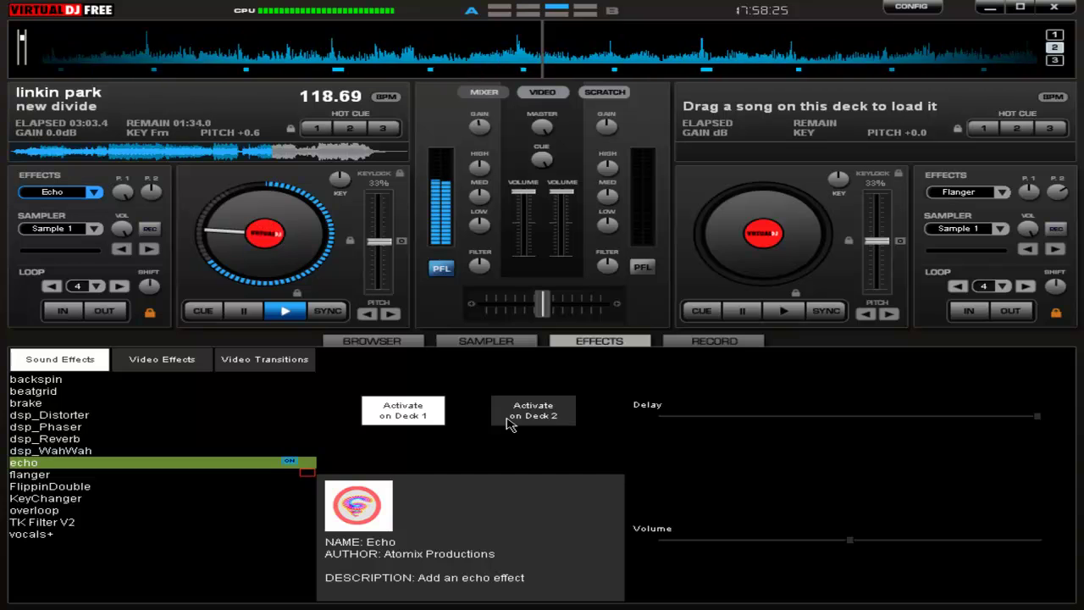
{"action": "left_click", "coordinate": [421, 425]}
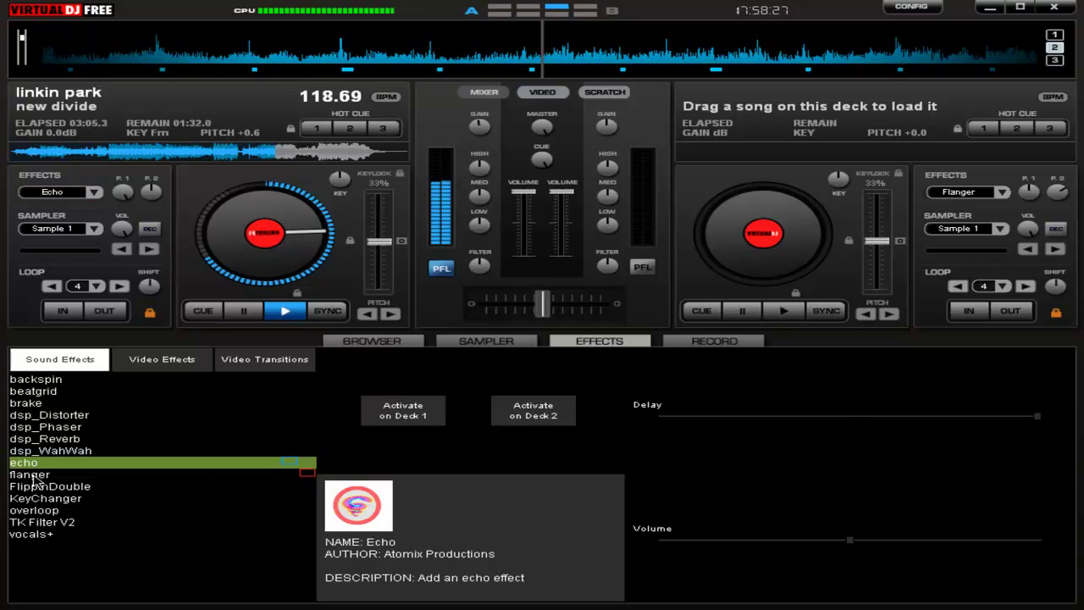
Step: Test the flanger effect on deck 1, deactivate it and pause the left deck's track
{"action": "left_click", "coordinate": [265, 472]}
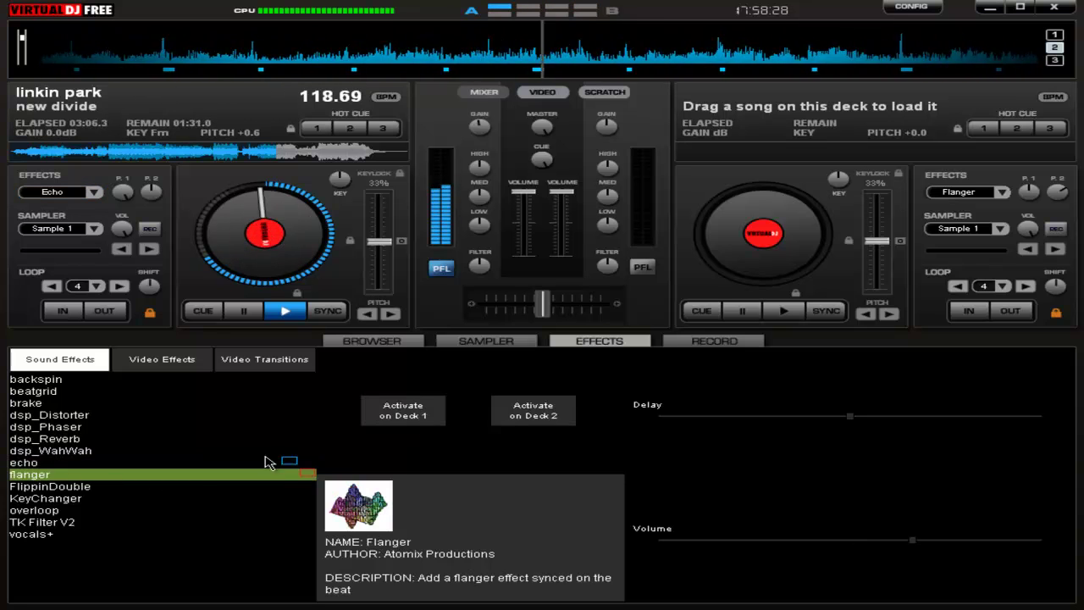
{"action": "left_click", "coordinate": [427, 420]}
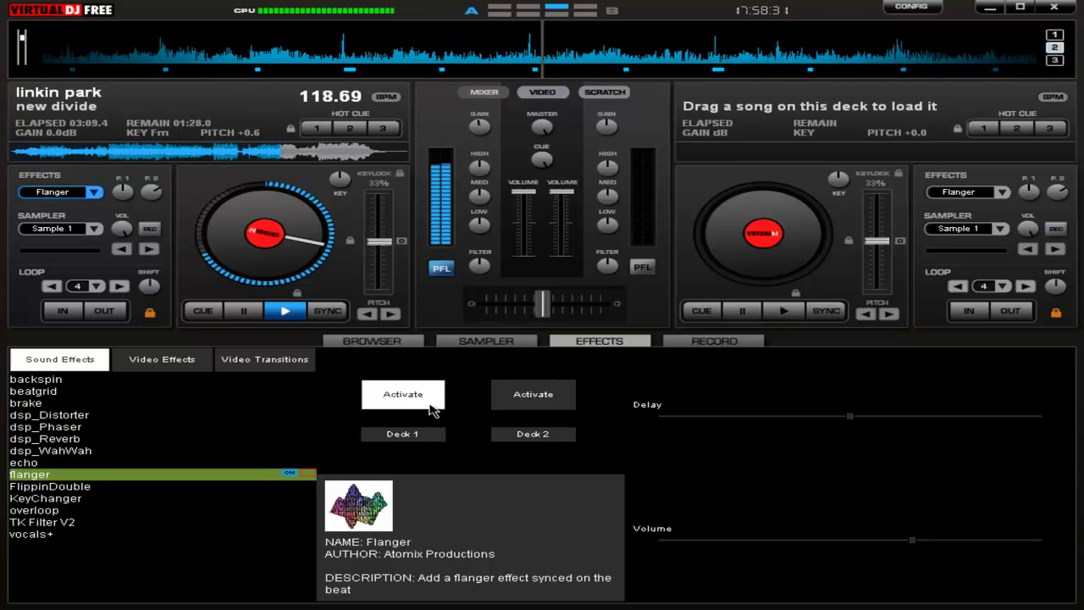
{"action": "left_click", "coordinate": [427, 404]}
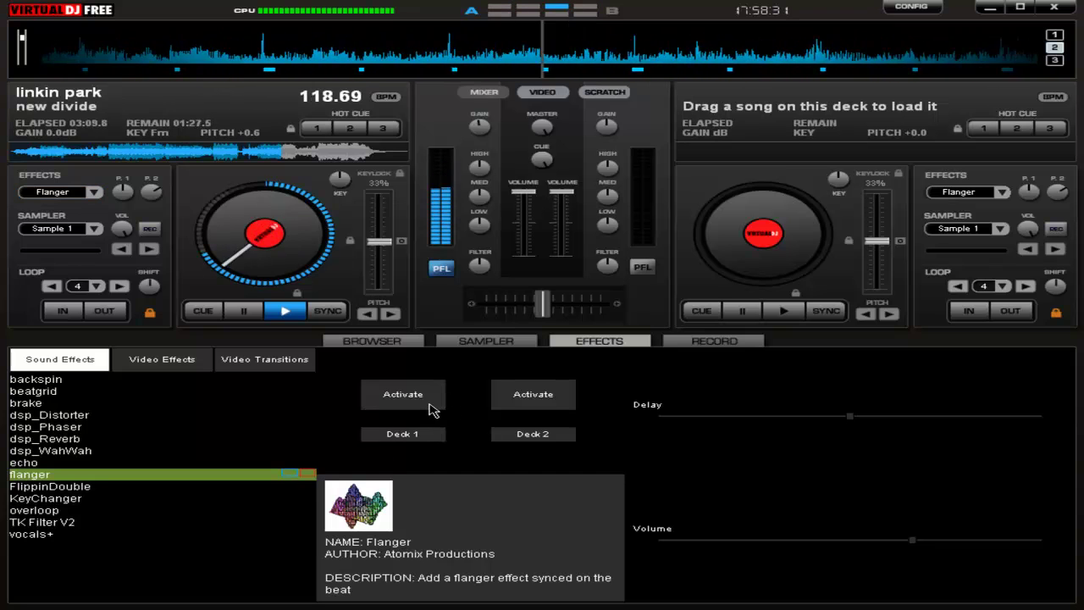
{"action": "left_click", "coordinate": [258, 310]}
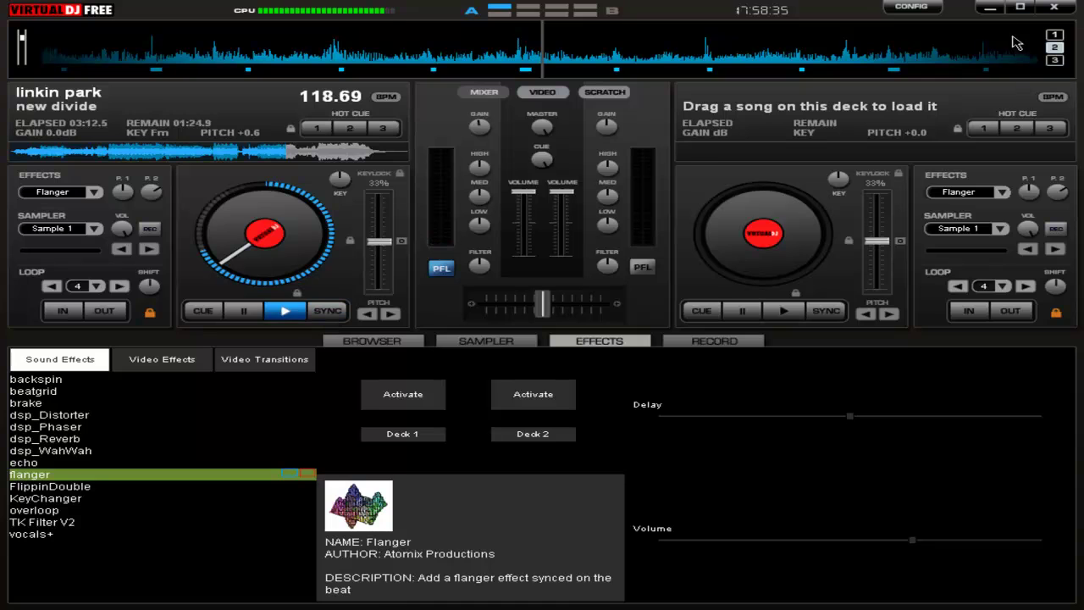
Step: Read instruction 10 in the Notepad document, and open the recording section in VirtualDJ
{"action": "left_click", "coordinate": [991, 9]}
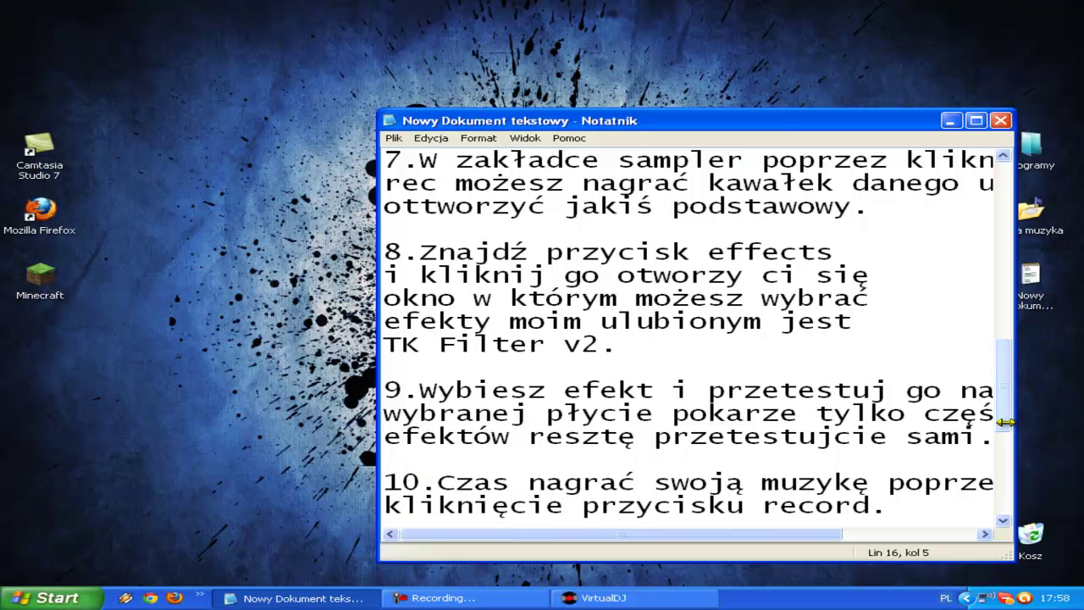
{"action": "left_click_drag", "start_coordinate": [1008, 429], "coordinate": [1009, 439]}
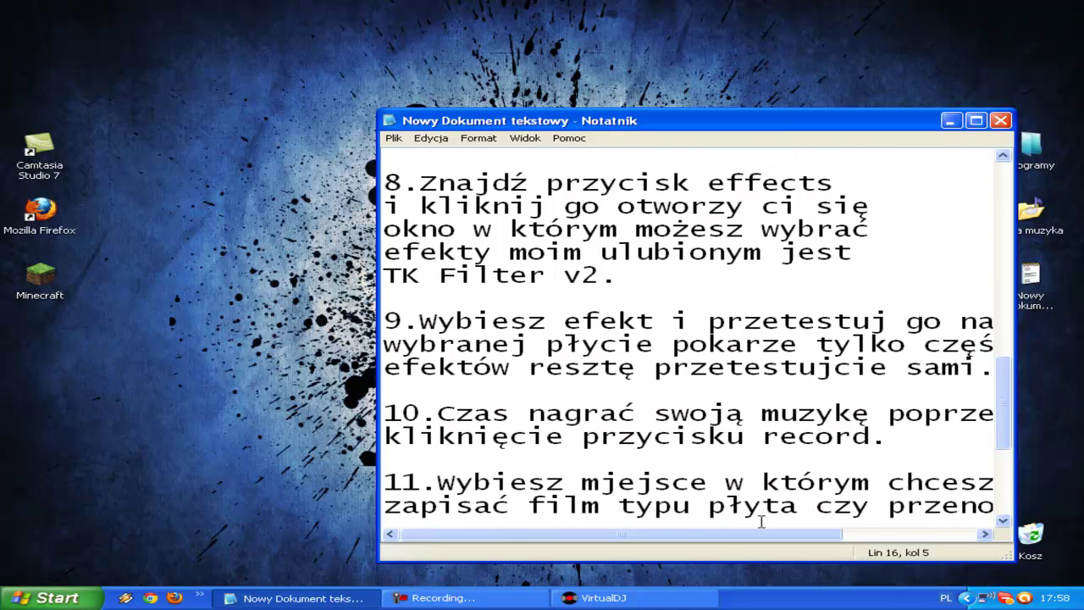
{"action": "left_click_drag", "start_coordinate": [702, 535], "coordinate": [493, 459]}
{"action": "left_click_drag", "start_coordinate": [1004, 402], "coordinate": [1004, 421]}
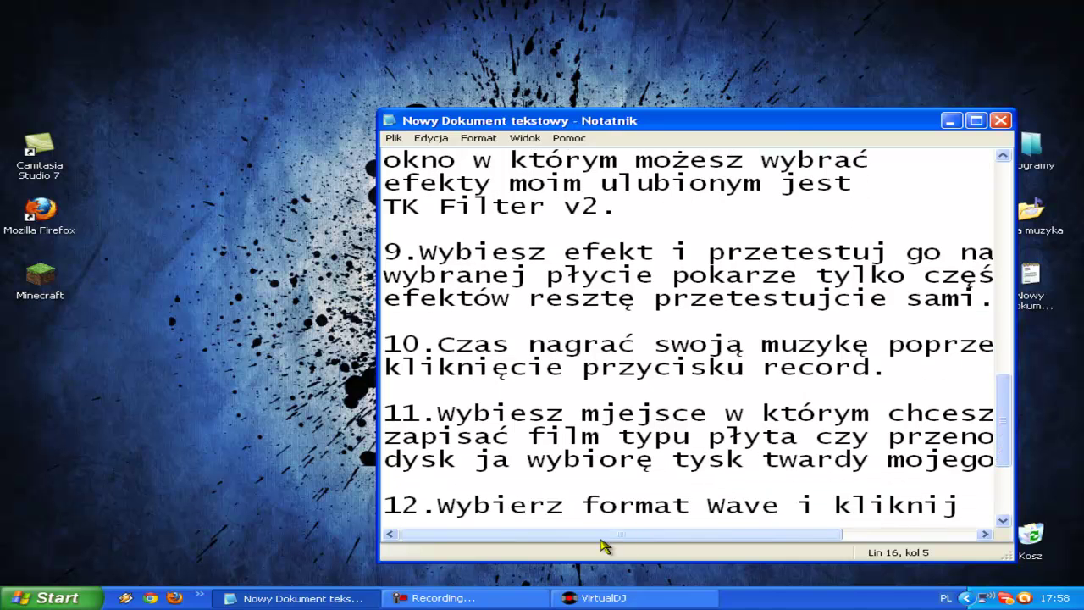
{"action": "left_click", "coordinate": [643, 597]}
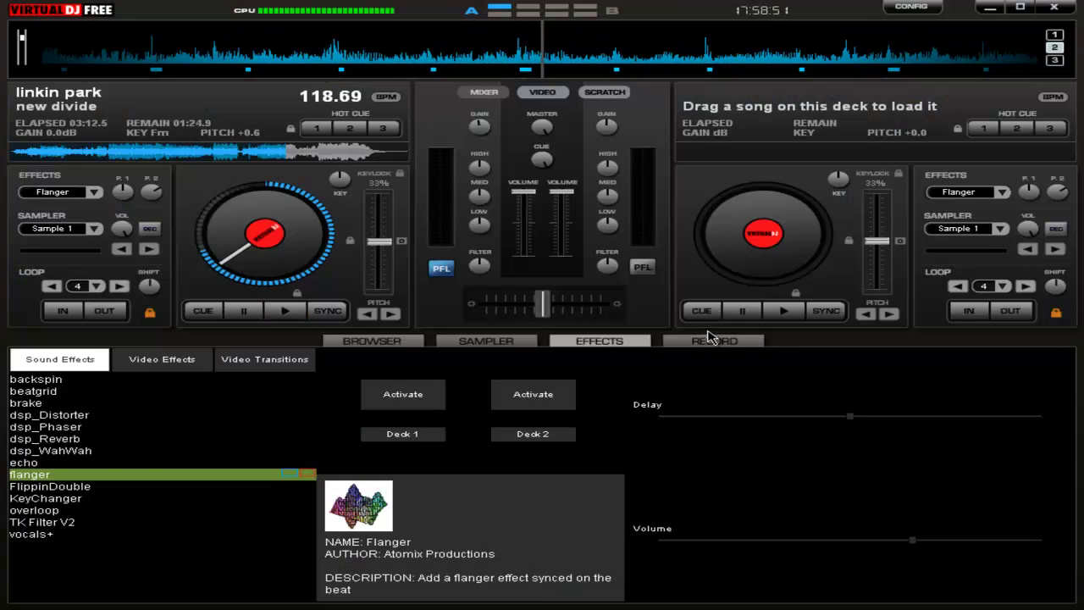
{"action": "left_click", "coordinate": [713, 343]}
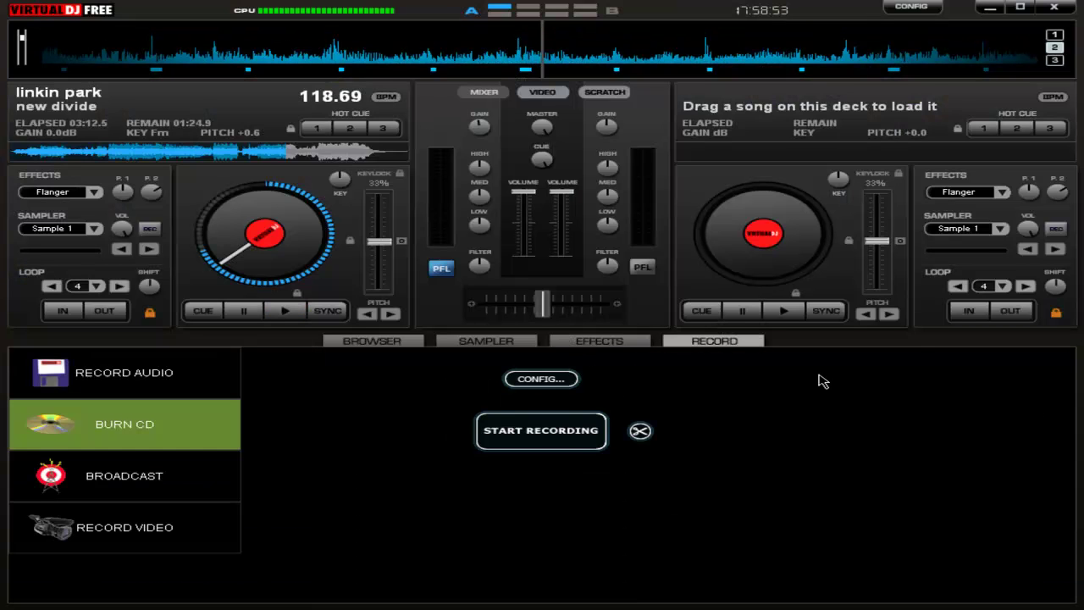
Step: Switch to the Notepad instructions and read points 11 and 12 on the save location and recording format
{"action": "left_click", "coordinate": [990, 7]}
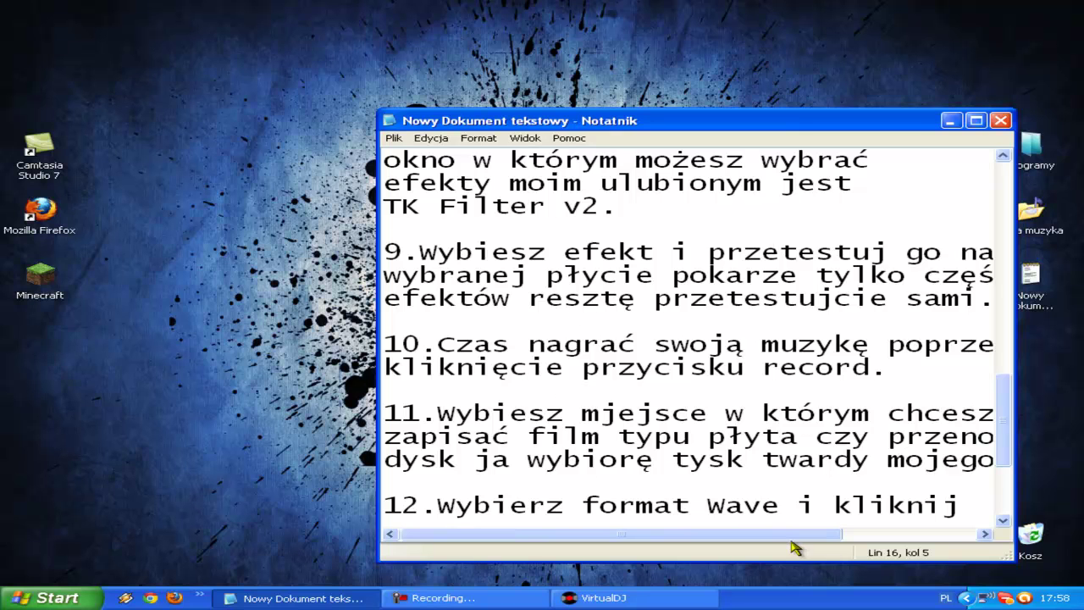
{"action": "left_click_drag", "start_coordinate": [791, 535], "coordinate": [491, 605]}
{"action": "scroll", "coordinate": [989, 452], "scroll_direction": "down", "scroll_amount": 1}
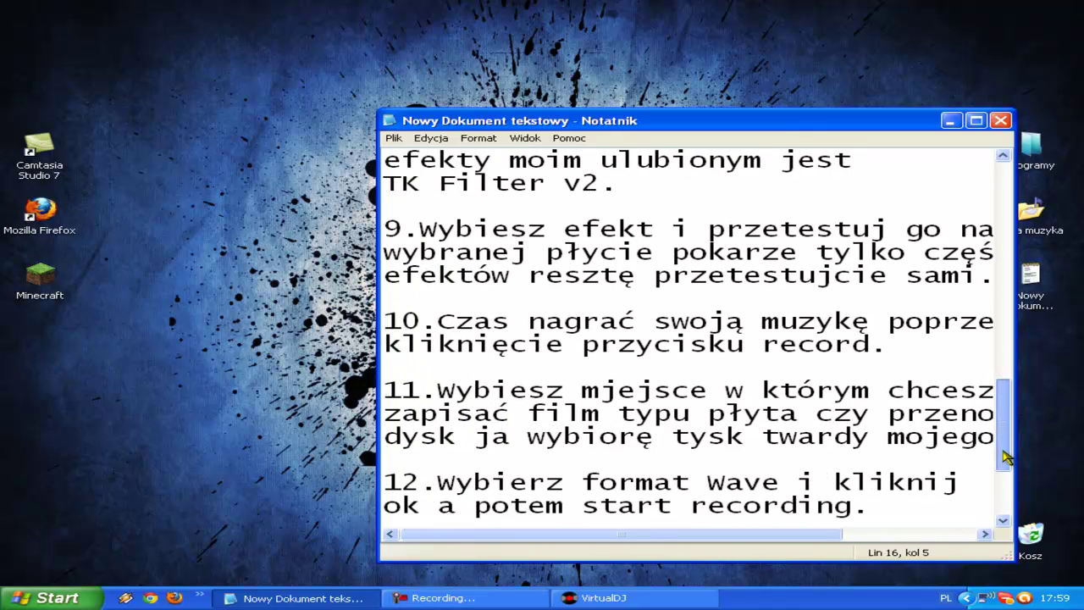
Step: In VirtualDJ, configure the Burn CD recording by adding Wave as the extension of the dsd output file on the desktop
{"action": "left_click", "coordinate": [508, 603]}
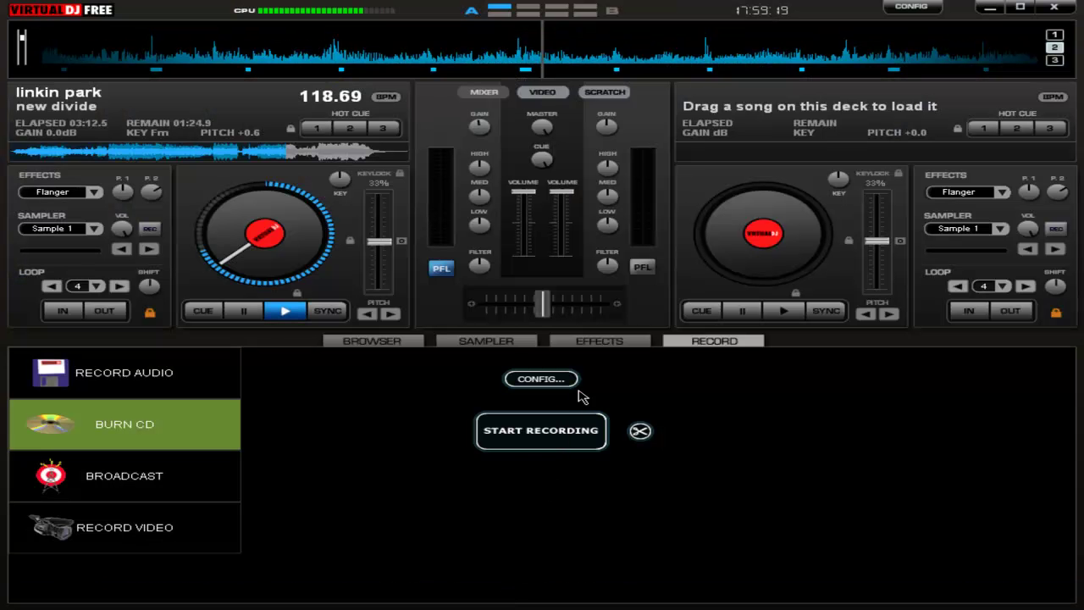
{"action": "left_click", "coordinate": [524, 385]}
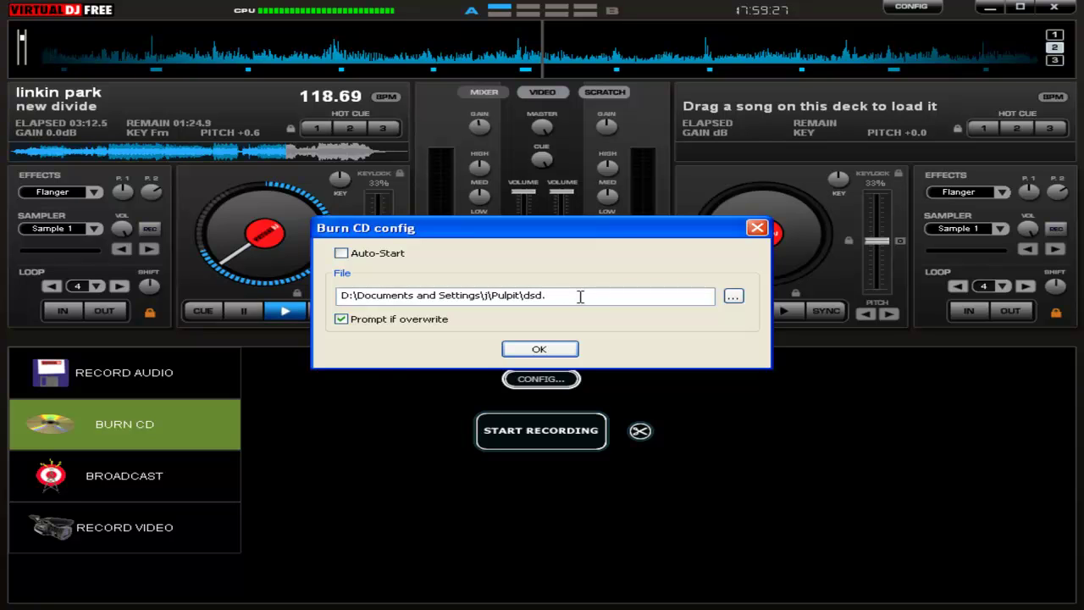
{"action": "type", "text": "Wave"}
{"action": "left_click", "coordinate": [531, 351]}
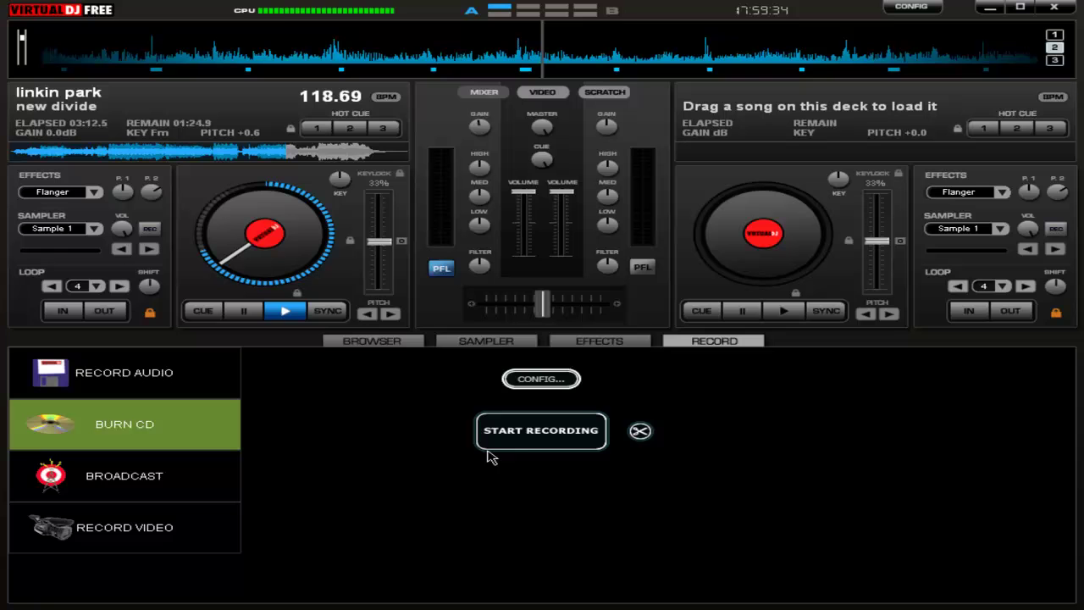
Step: Record about 16 seconds of the left deck's playback with Burn CD, stop recording and pause the track
{"action": "left_click", "coordinate": [532, 444]}
{"action": "left_click", "coordinate": [285, 311]}
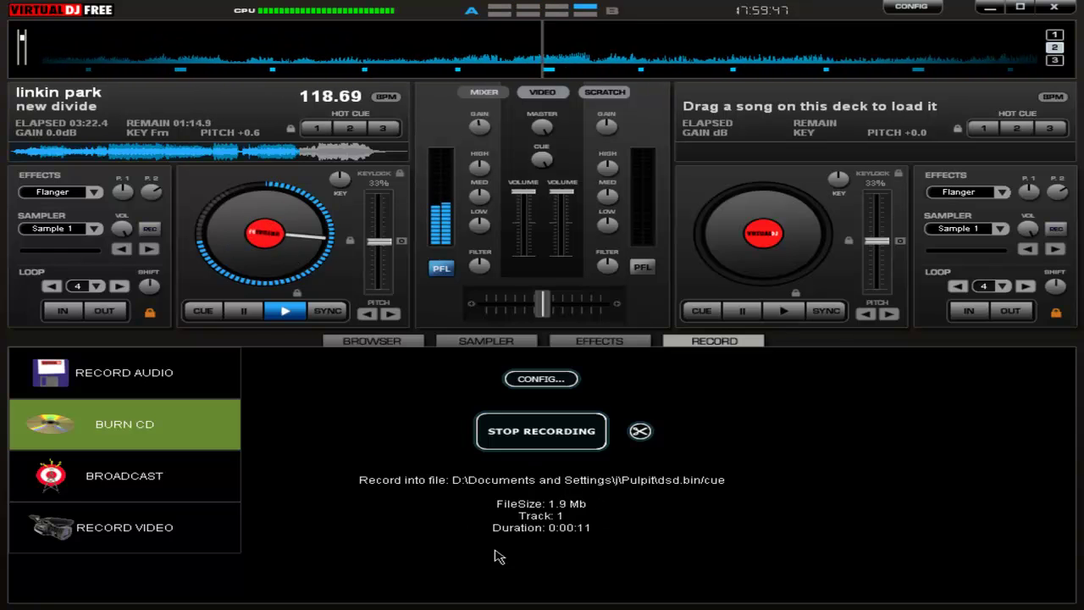
{"action": "left_click", "coordinate": [555, 441]}
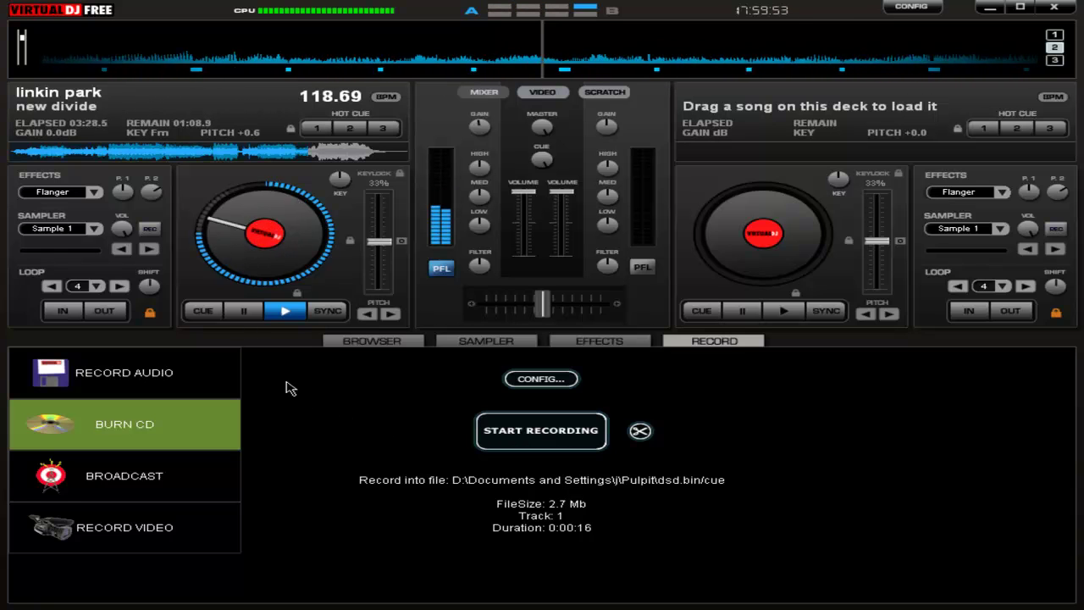
{"action": "left_click", "coordinate": [246, 313]}
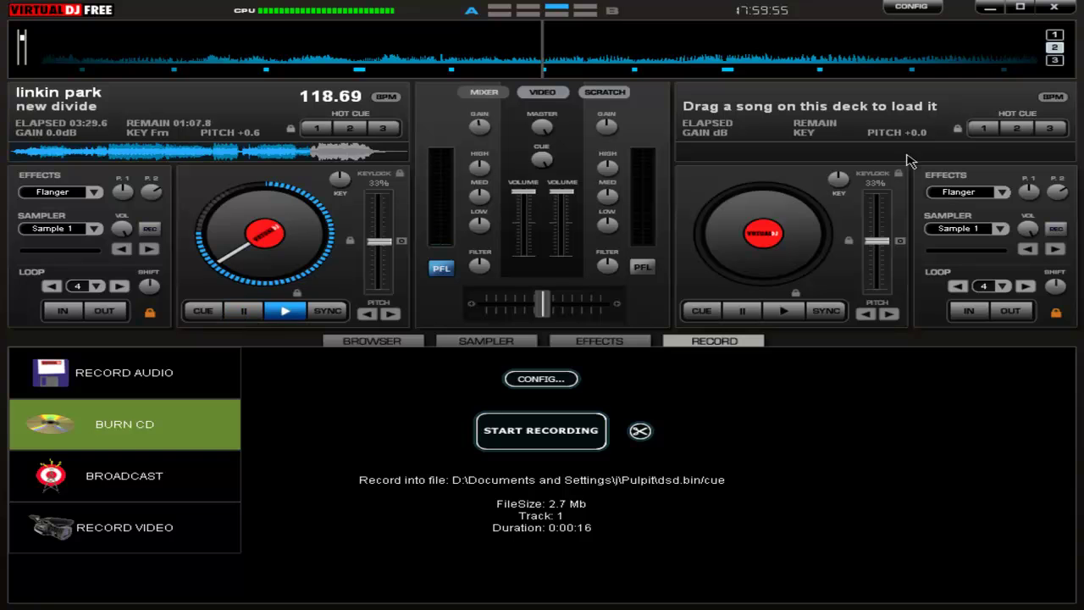
Step: Switch to the Notepad instructions and read point 13 on remixing while recording and the closing note
{"action": "left_click", "coordinate": [989, 7]}
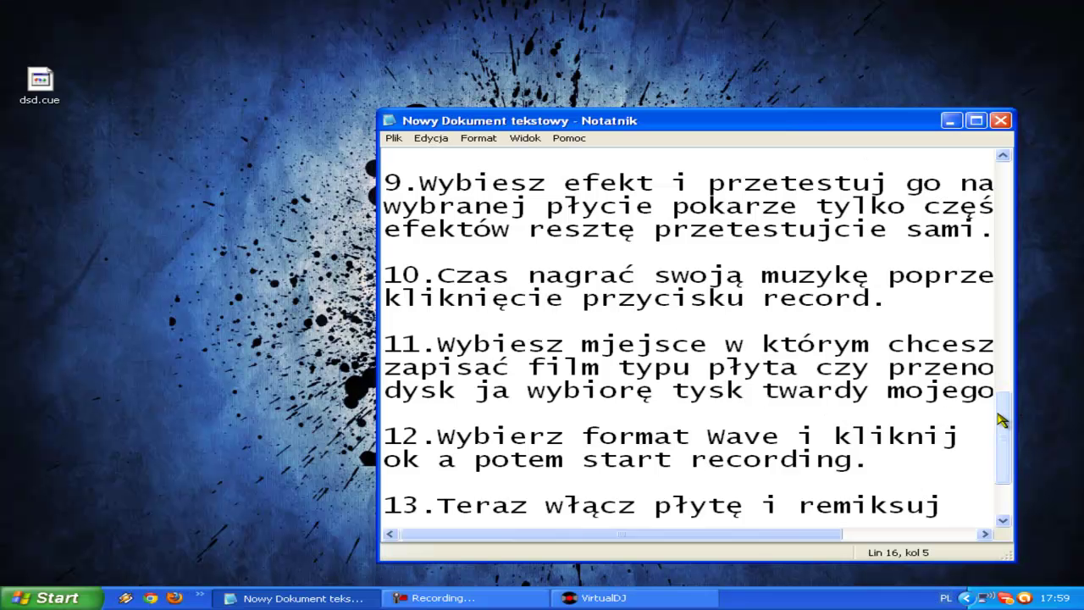
{"action": "left_click_drag", "start_coordinate": [1008, 420], "coordinate": [1007, 438]}
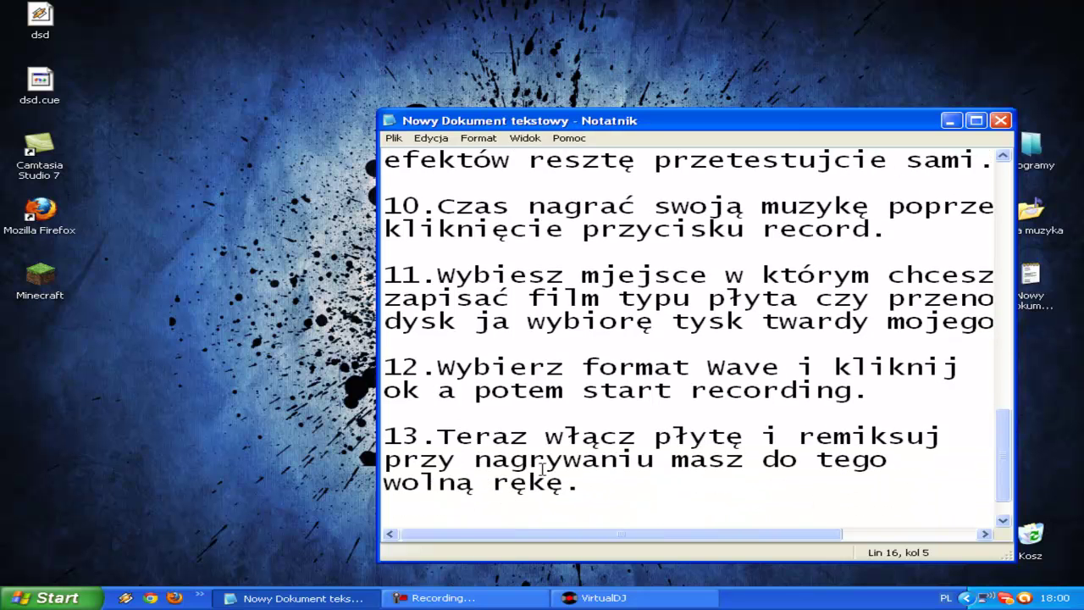
{"action": "left_click_drag", "start_coordinate": [1009, 481], "coordinate": [1006, 499]}
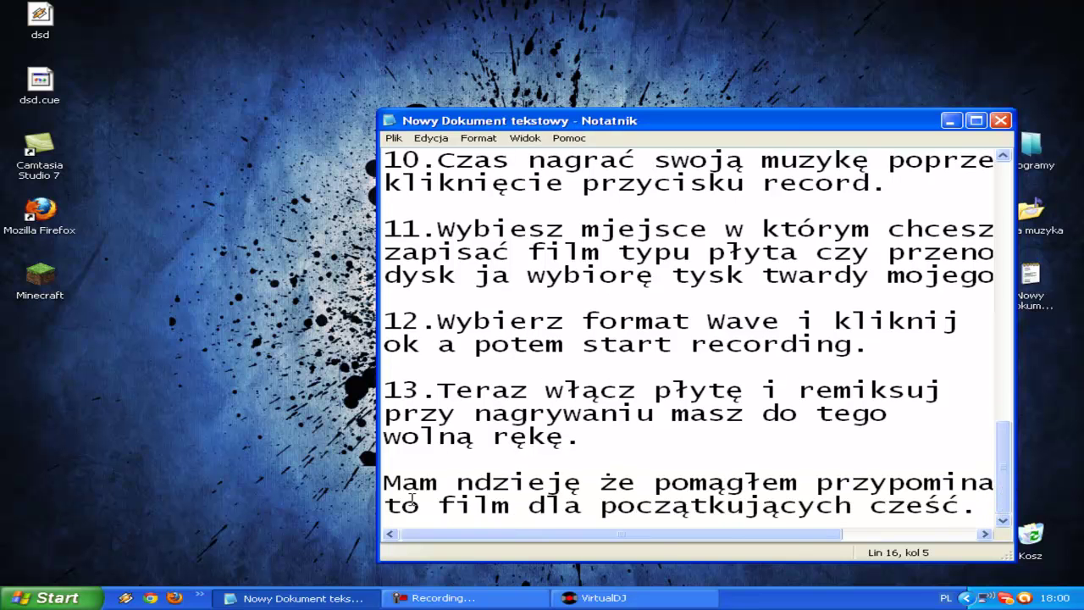
{"action": "left_click_drag", "start_coordinate": [786, 535], "coordinate": [662, 545]}
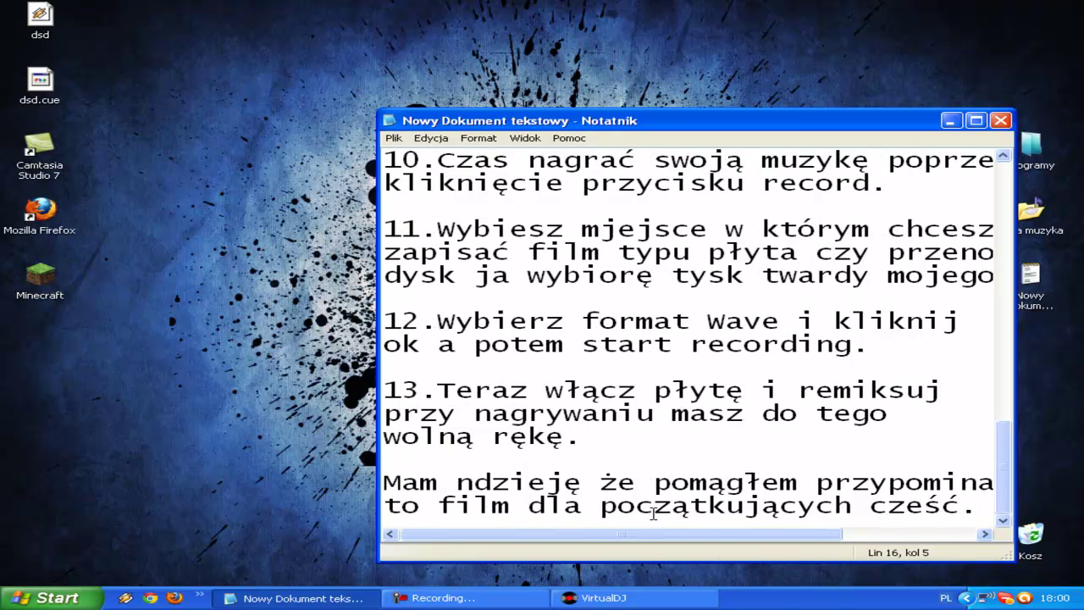